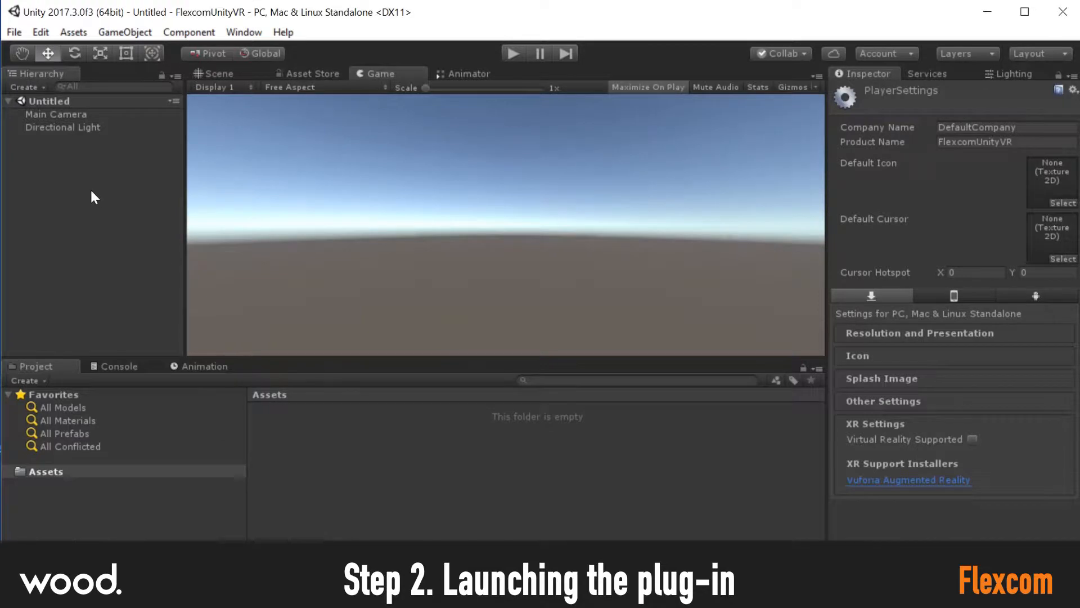
Step: Start a custom package import and browse to the Wood folder in Program Files on the D: drive
left_click(74, 32)
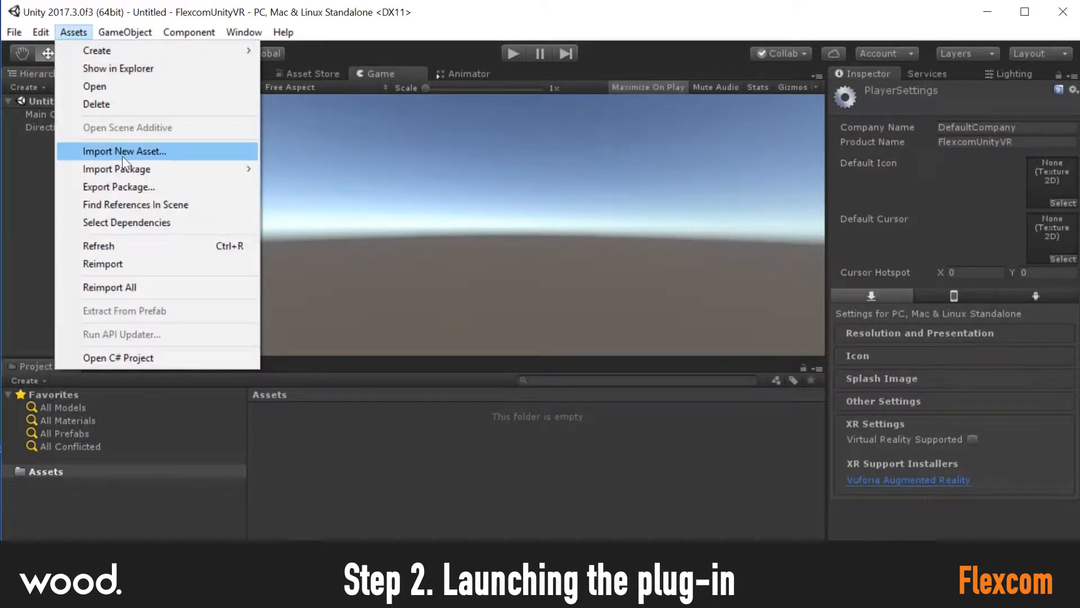
mouse_move(123, 173)
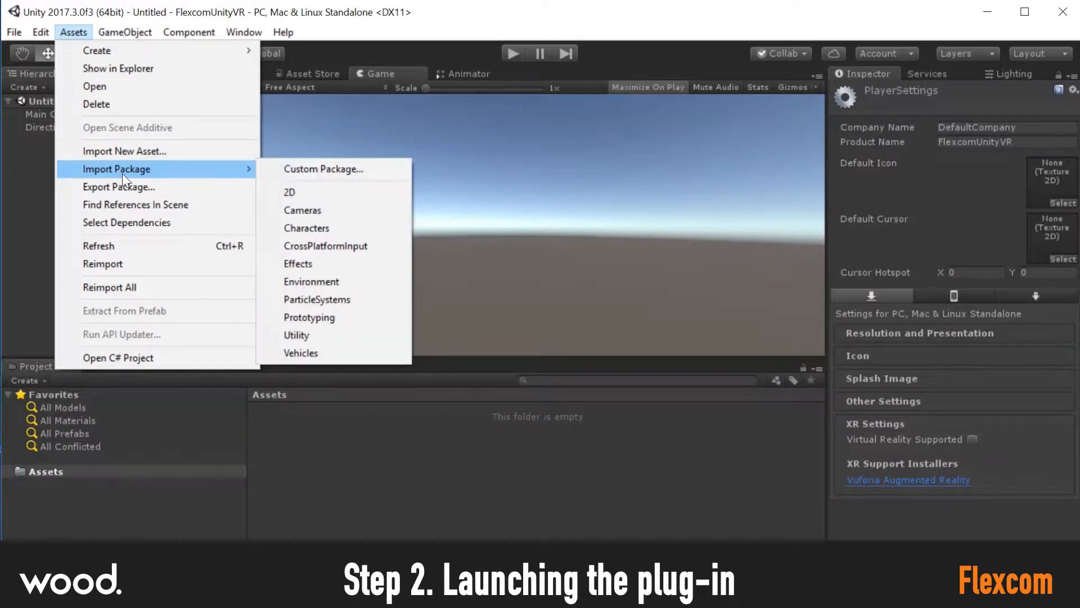
left_click(298, 170)
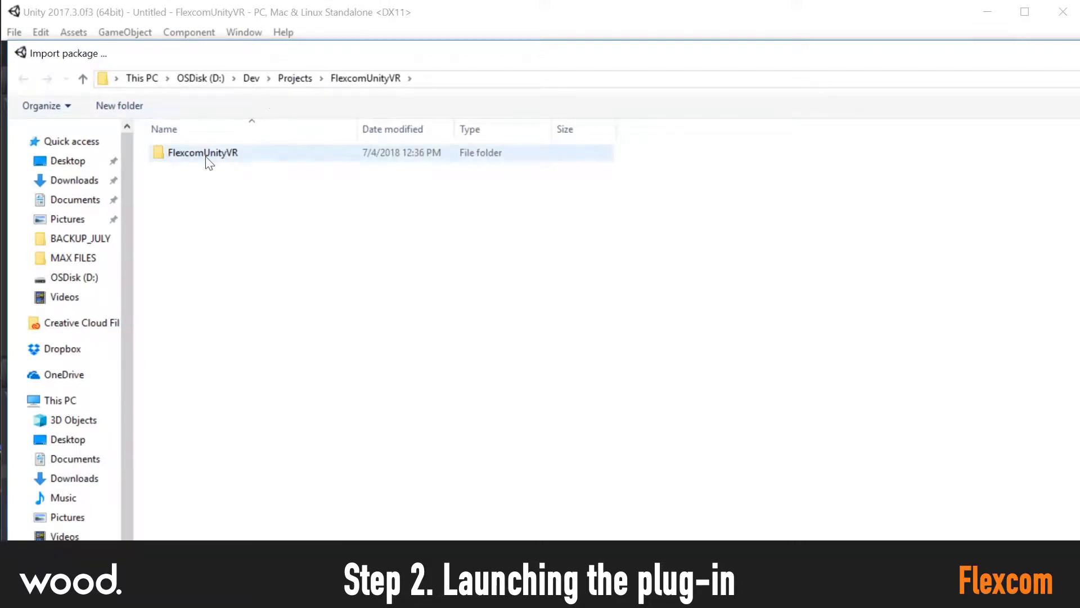
left_click(208, 79)
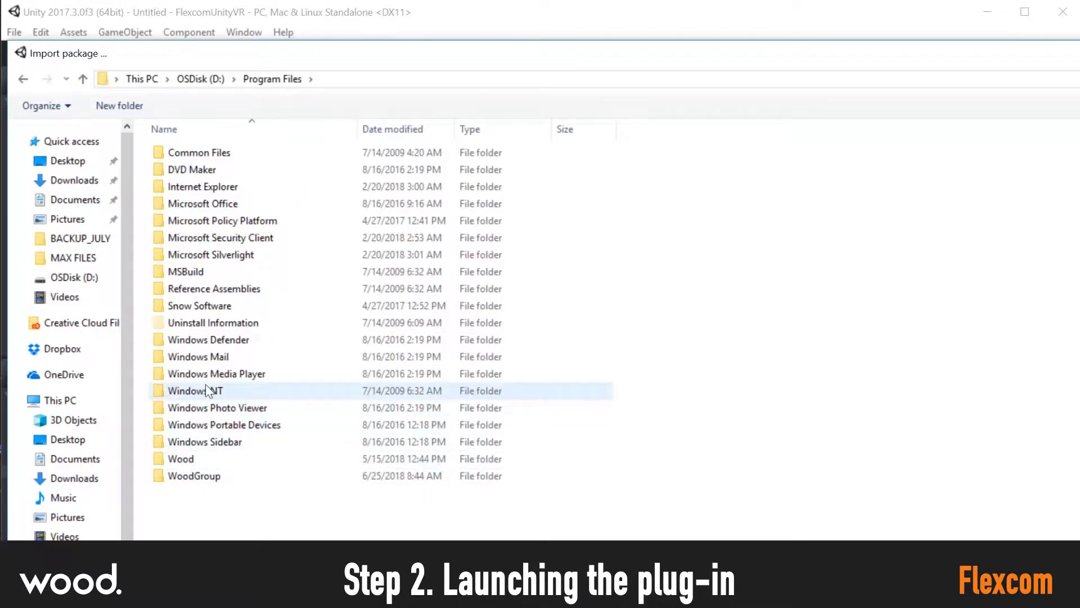
left_click(197, 460)
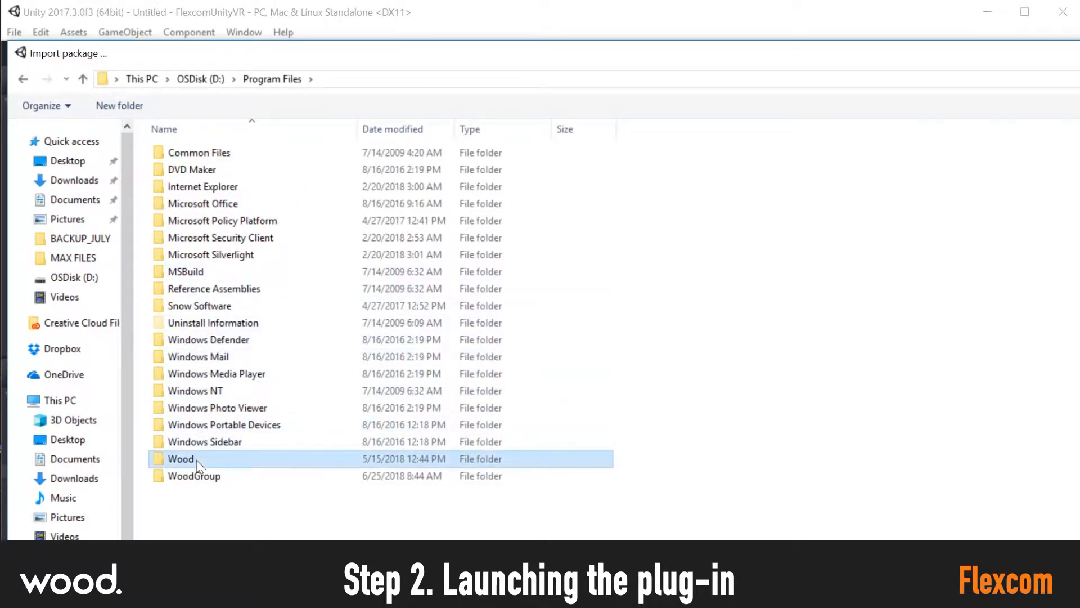
double_click(197, 460)
Step: Open the FlexComUnity package from Flexcom\Version 8.10.0\Bin\UnityPlugin\Unity\Assets for import
double_click(183, 167)
double_click(185, 153)
double_click(186, 154)
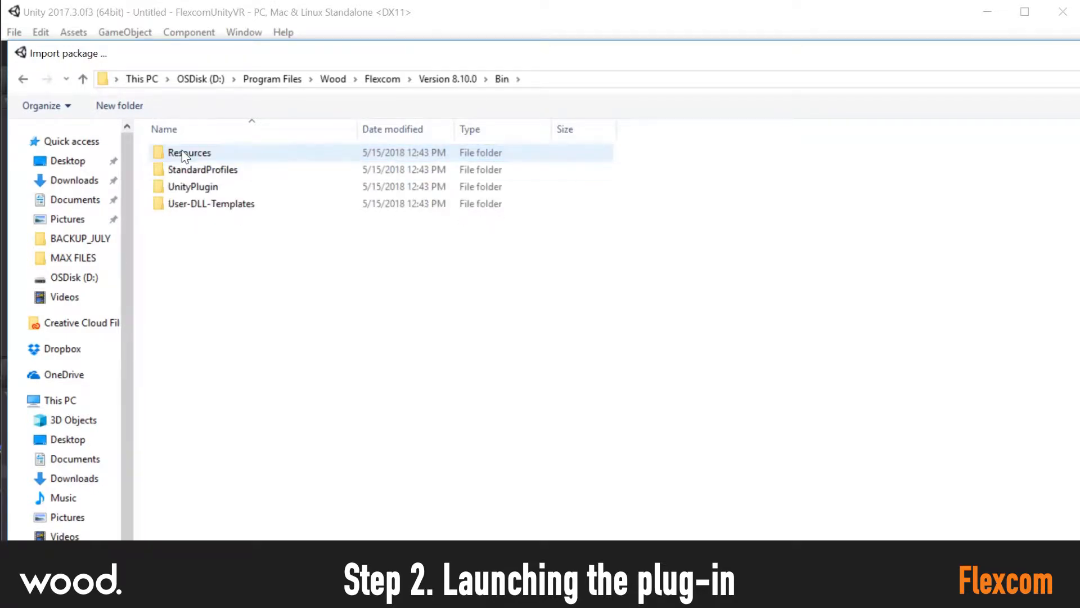
double_click(186, 188)
double_click(182, 170)
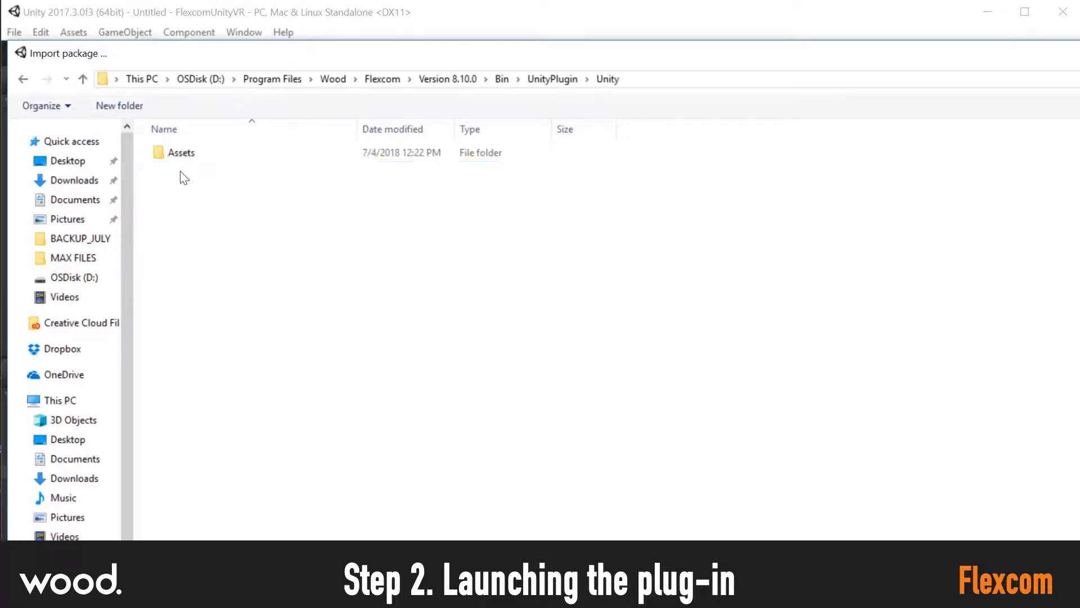
double_click(181, 154)
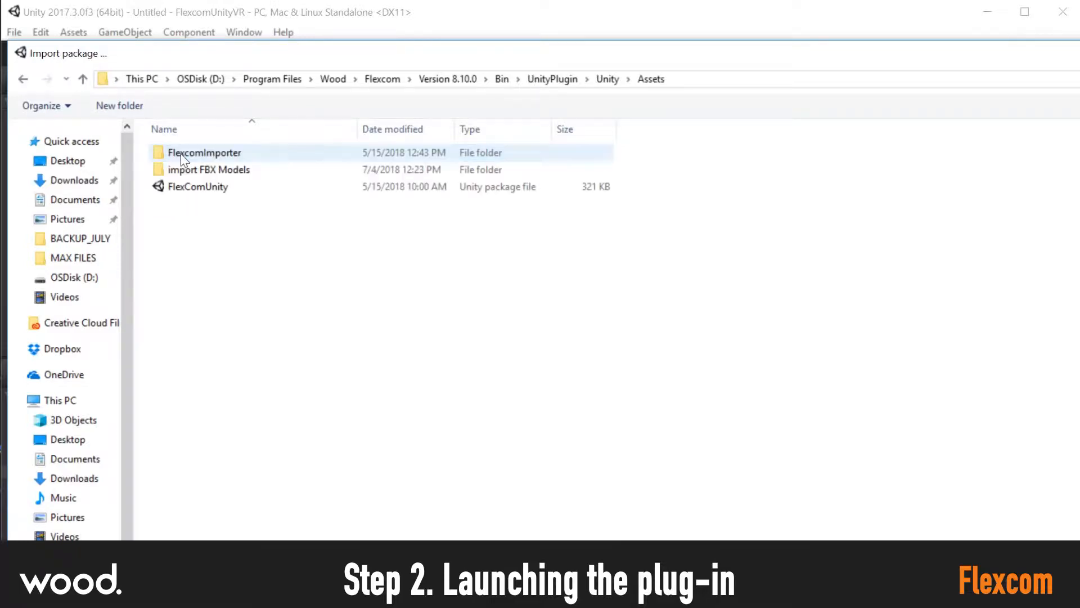
left_click(206, 193)
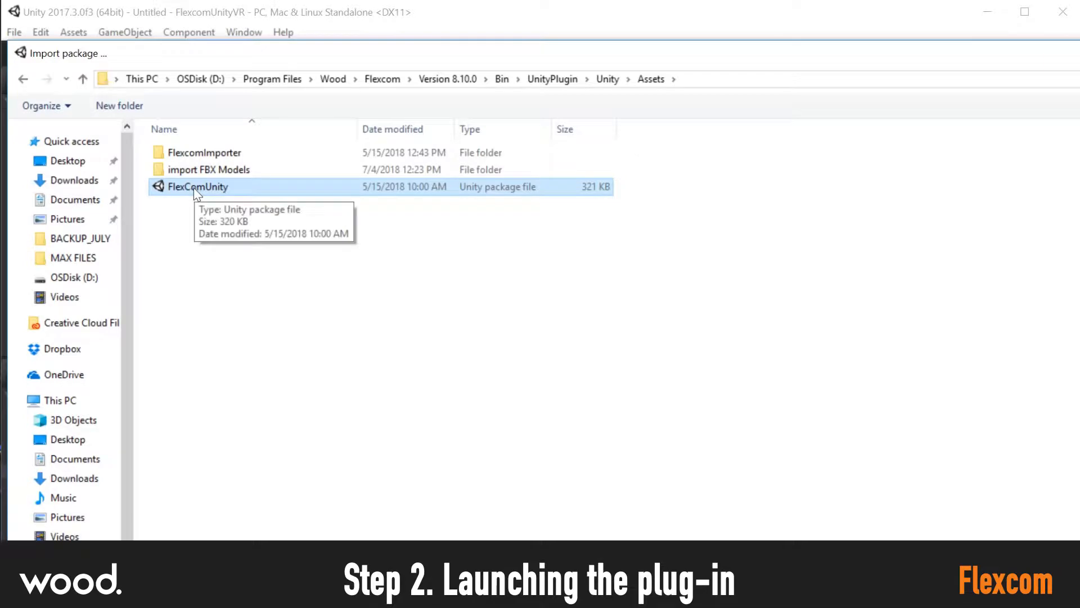
double_click(194, 188)
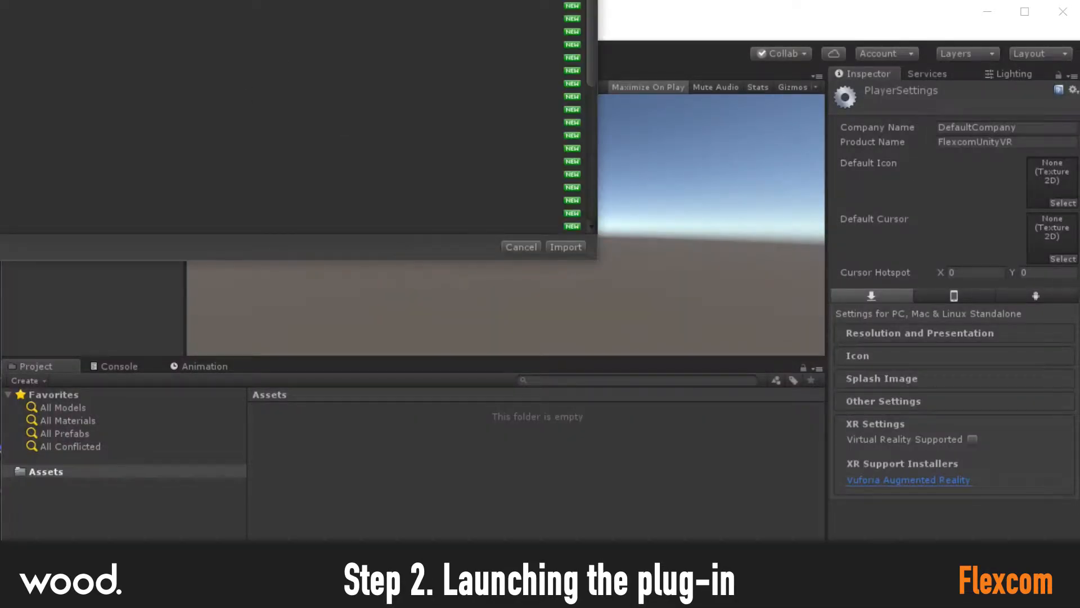
Step: Bring the package import dialog into view and review the FlexcomImporter contents: Lib, Materials, Prefabs, Scripts and Textures
left_click_drag(169, 0, 408, 2)
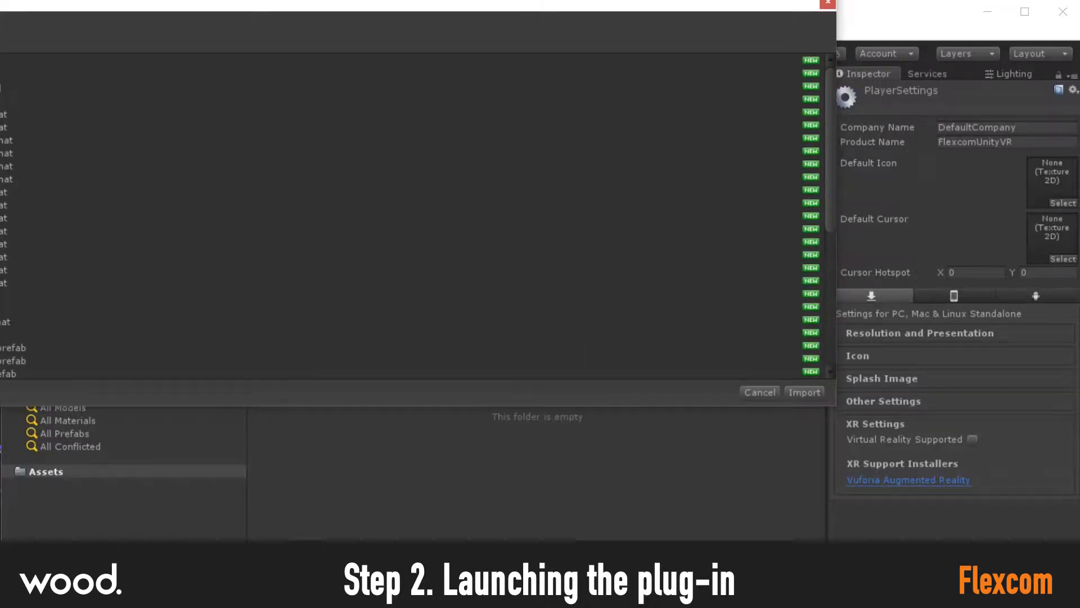
left_click_drag(1, 1, 204, 81)
left_click_drag(513, 95, 427, 150)
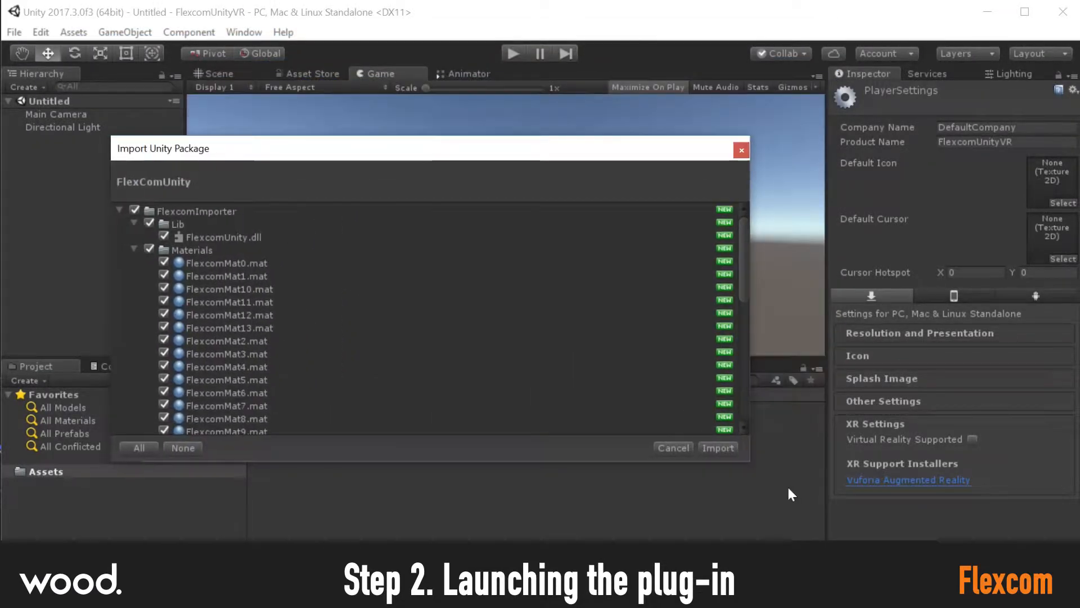
left_click(197, 212)
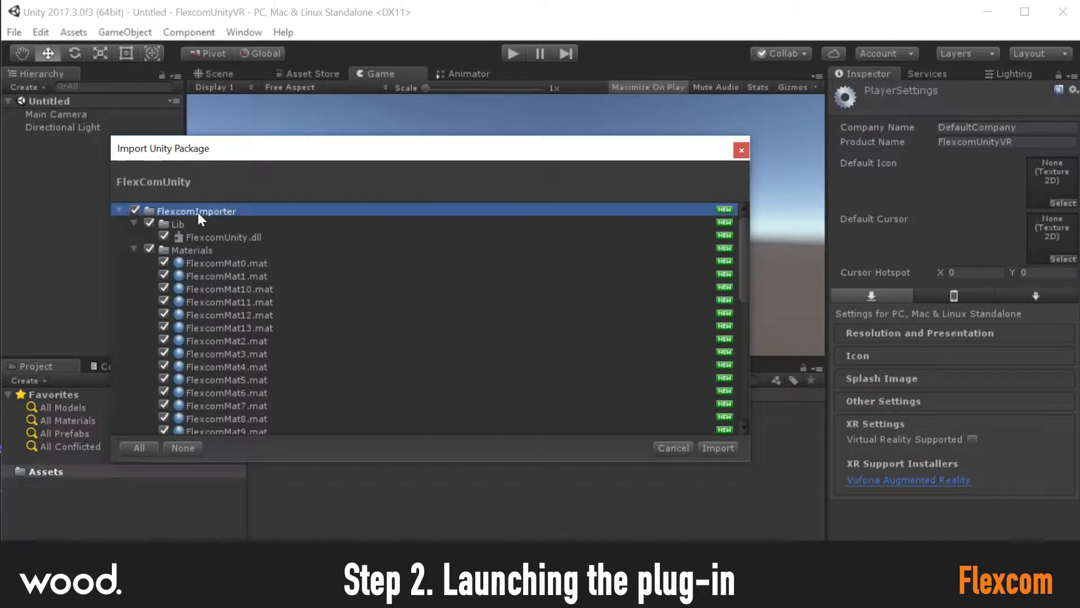
left_click(120, 211)
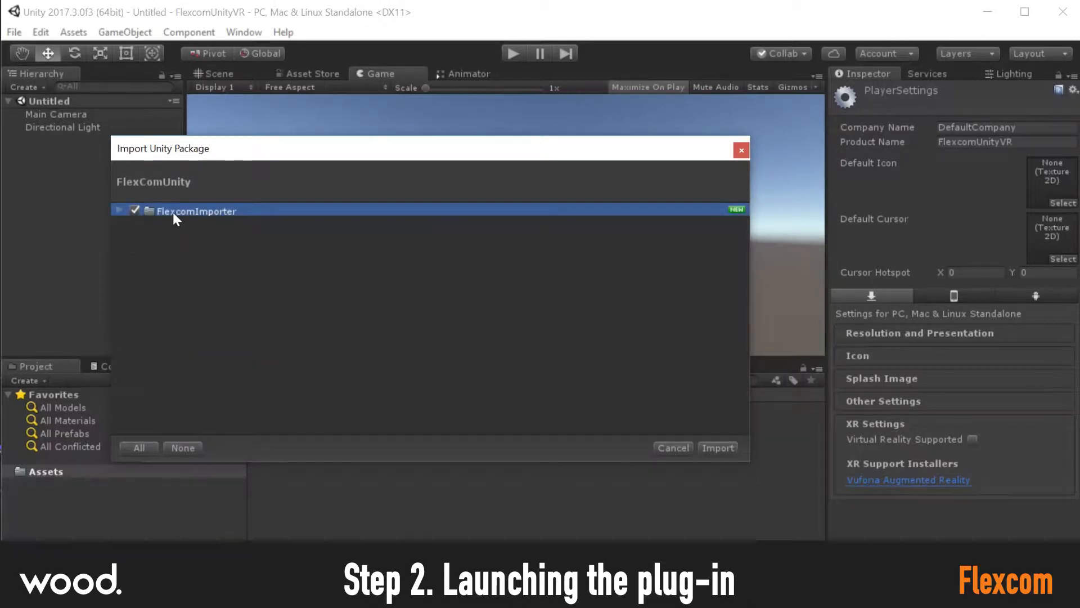
left_click(117, 211)
left_click(133, 224)
left_click(134, 236)
left_click(134, 249)
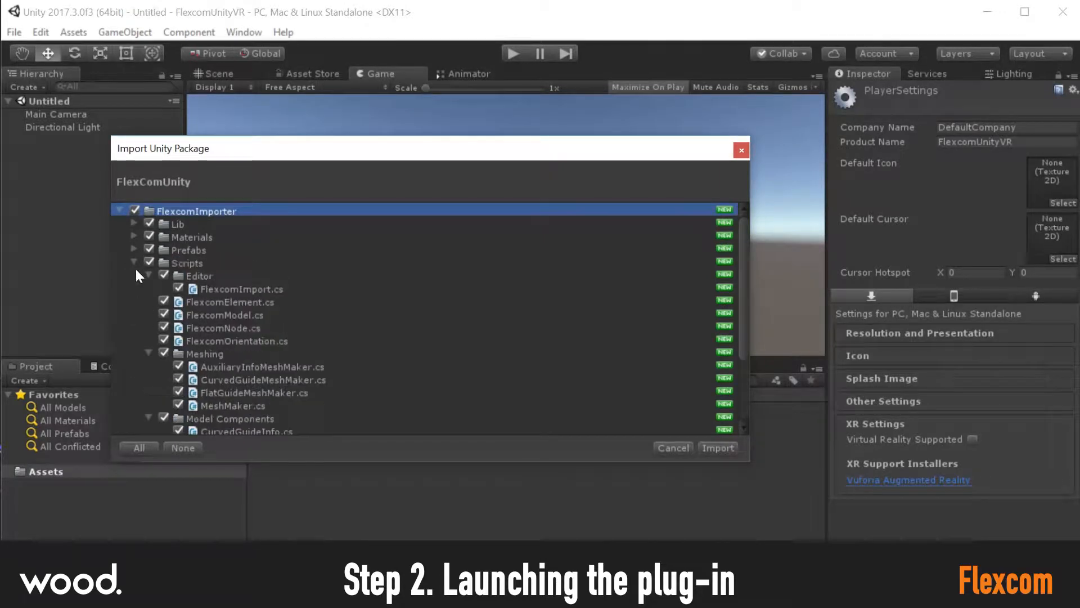
left_click(134, 262)
left_click(134, 275)
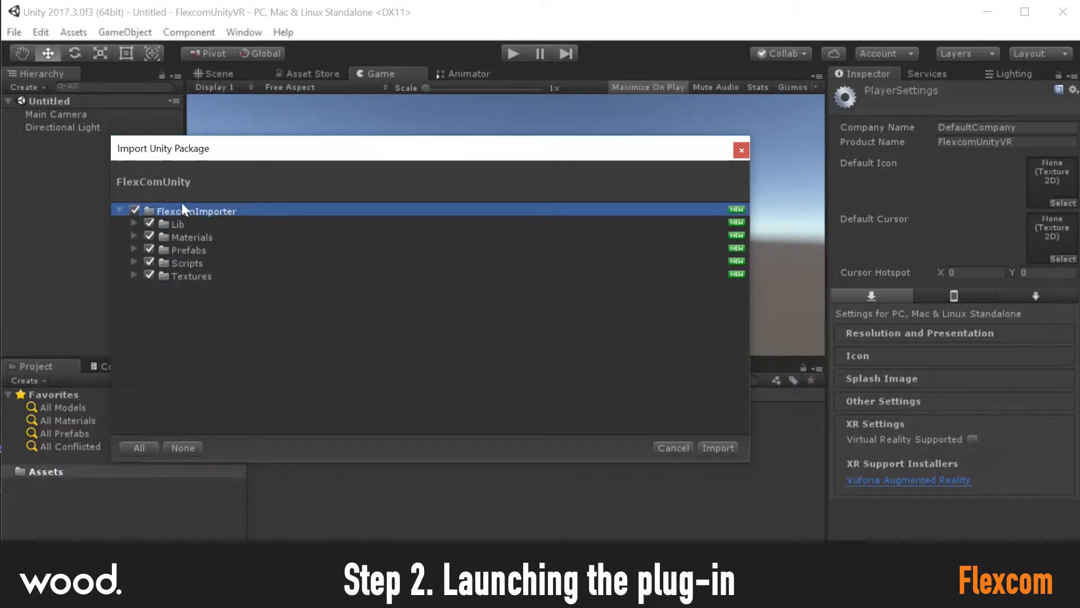
left_click(119, 210)
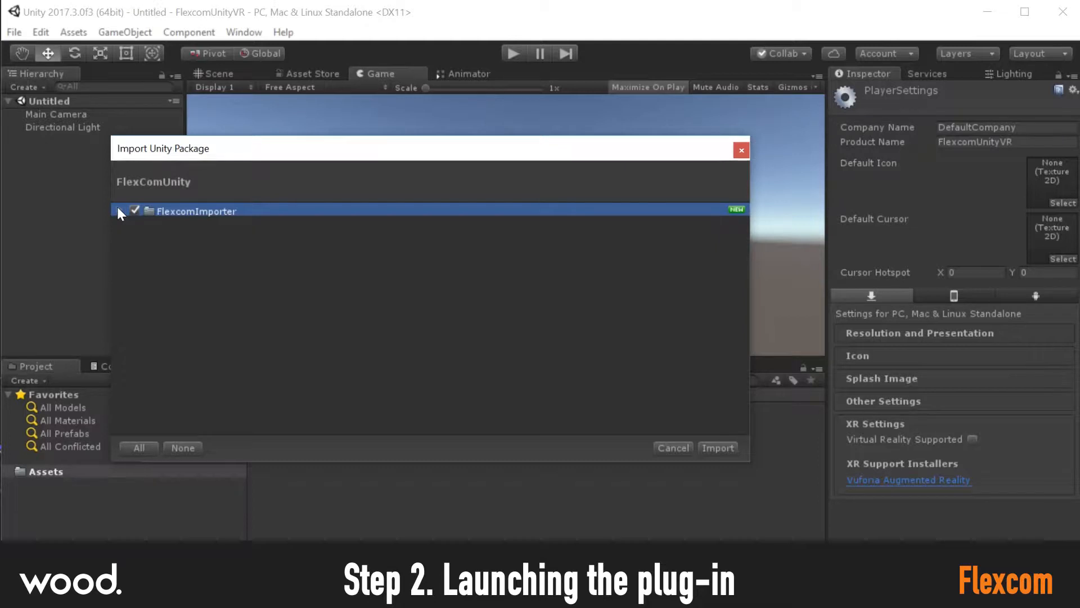
Step: Import all items of the FlexComUnity package and open the FlexcomImporter folder in the project assets
left_click(713, 449)
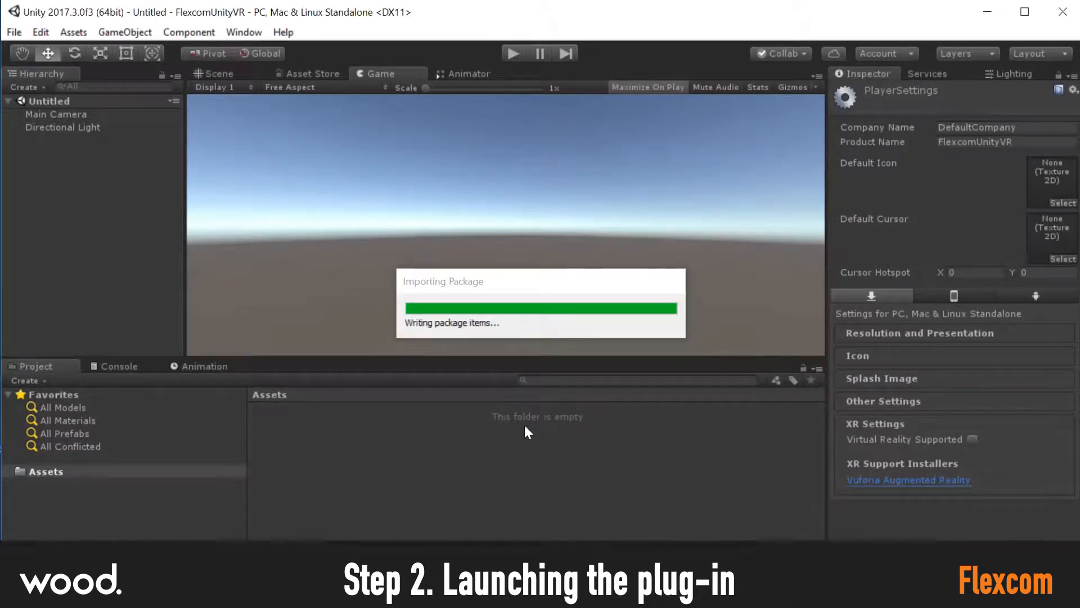
left_click_drag(555, 125, 844, 82)
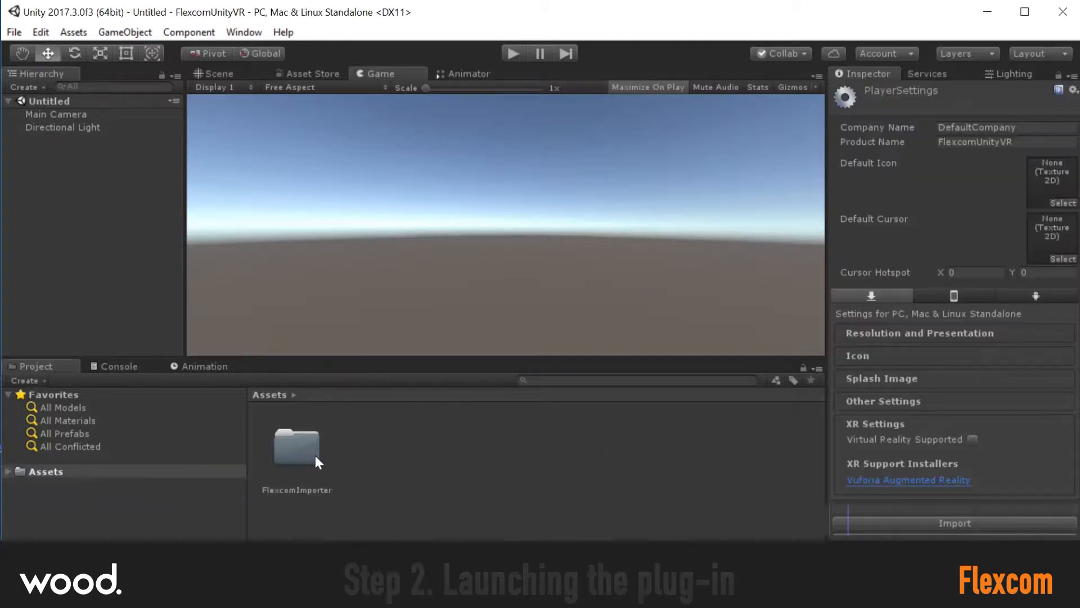
double_click(312, 457)
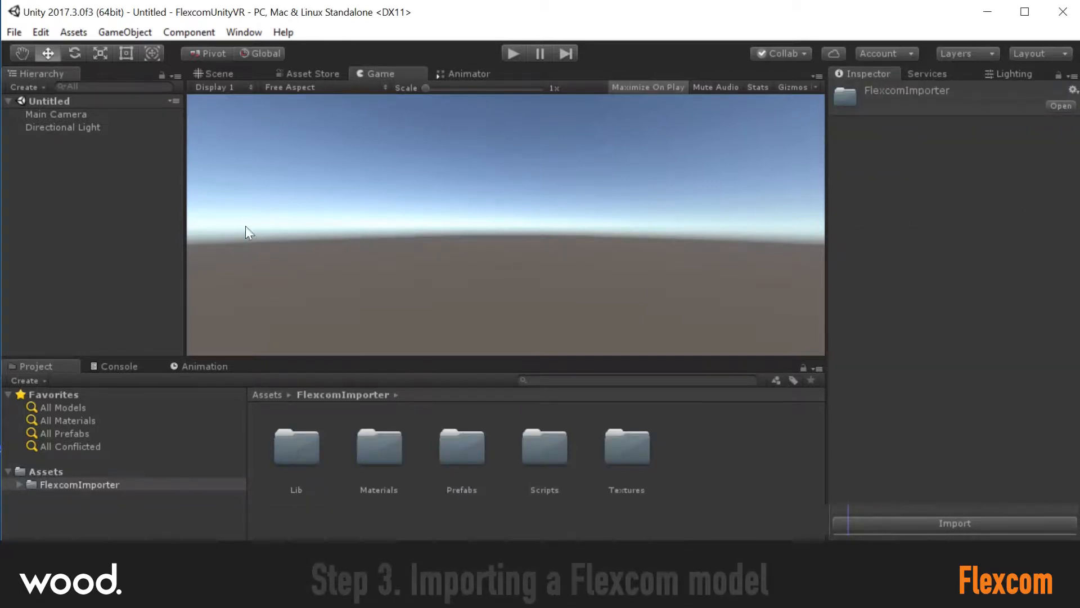
Step: Import the C2-MLFS-Dynamic database from Example Projects, C - Flexible Risers, using the Flexcom importer
left_click(246, 35)
left_click(294, 114)
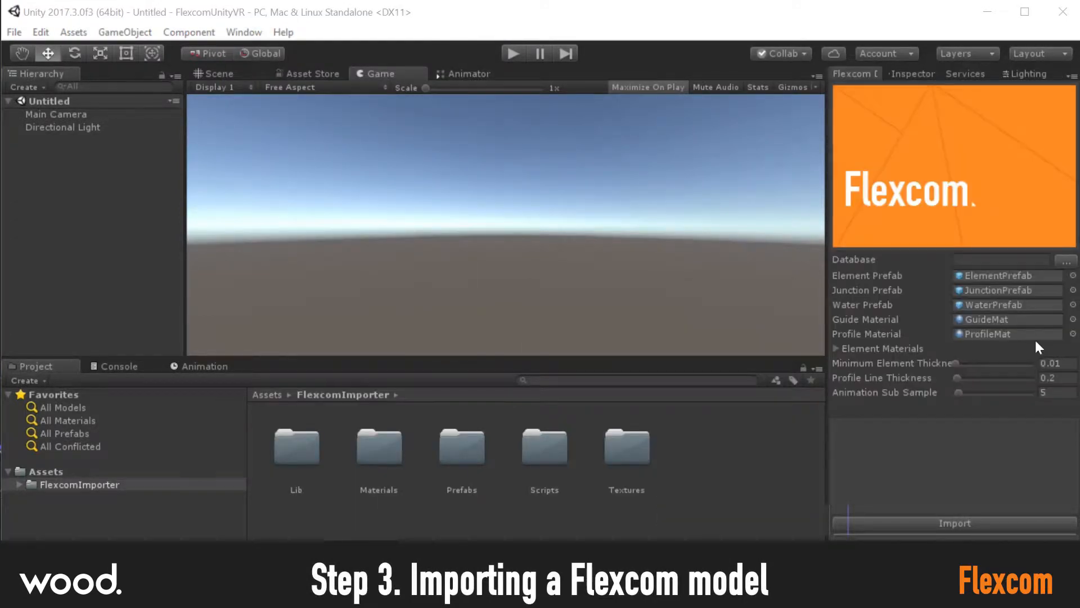
left_click(1066, 262)
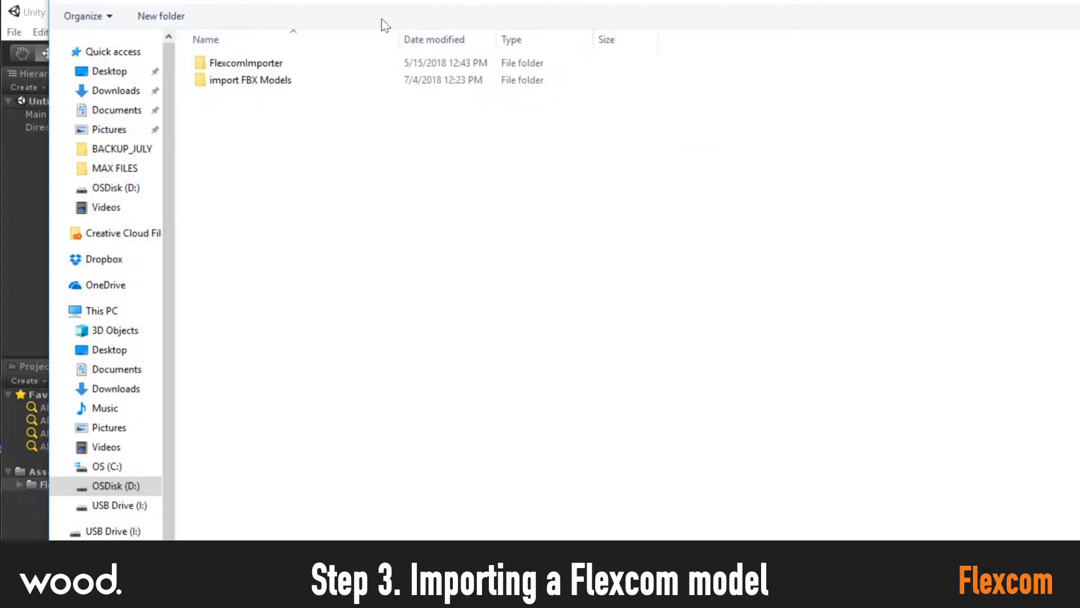
double_click(248, 63)
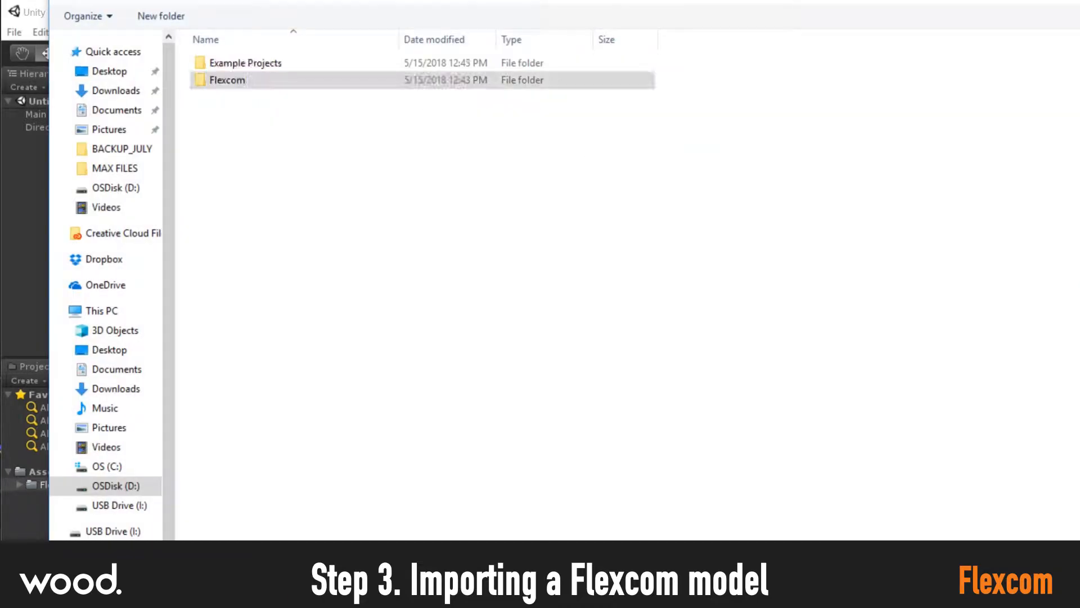
double_click(262, 64)
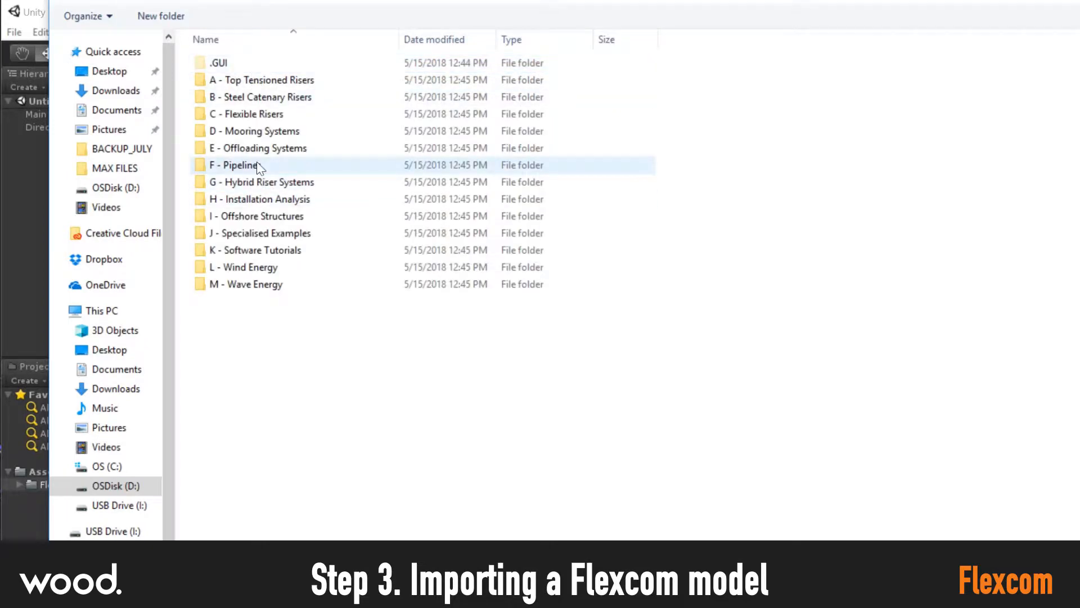
double_click(257, 115)
double_click(247, 83)
double_click(244, 99)
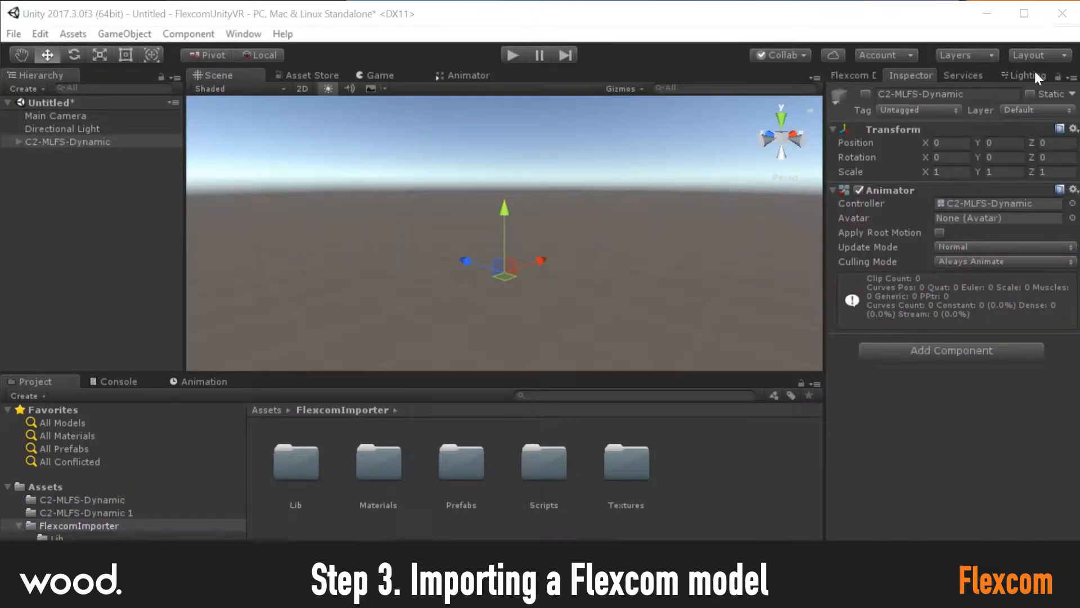
Step: Activate the C2-MLFS-Dynamic object so the imported model is displayed in the scene
left_click(866, 94)
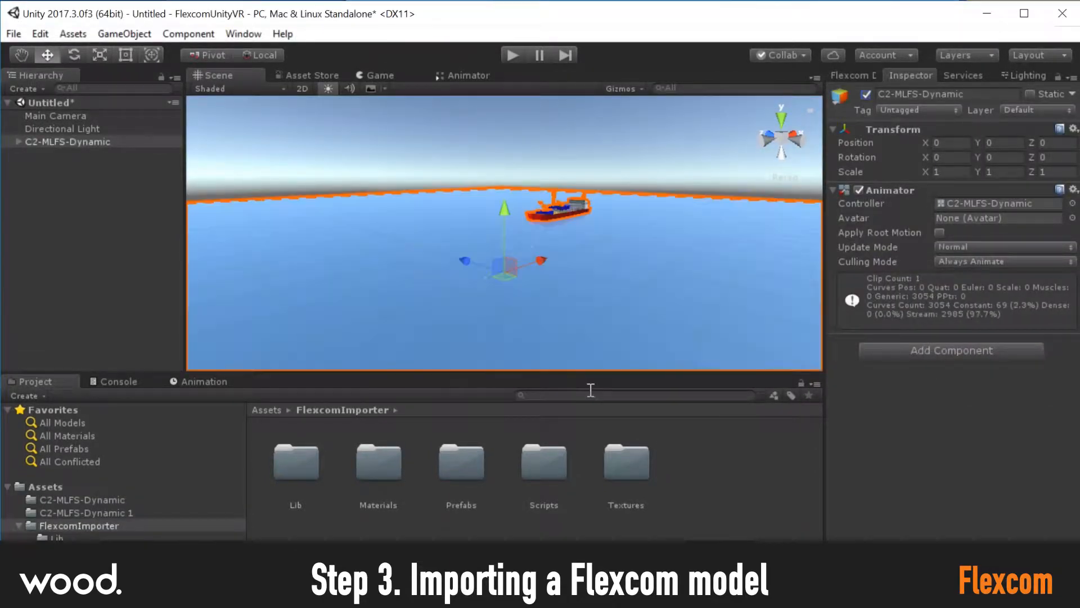
left_click_drag(550, 270, 507, 259, "alt")
right_click_drag(1011, 236, 1078, 235, "alt")
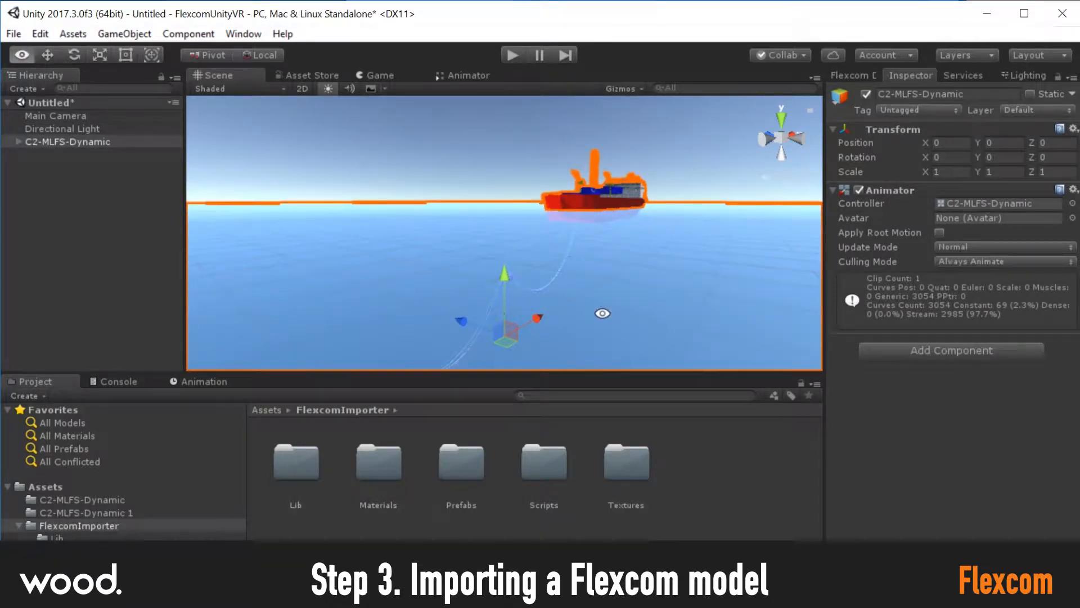
left_click_drag(602, 312, 518, 311, "alt")
middle_click_drag(517, 295, 421, 309)
right_click_drag(613, 278, 542, 220, "alt")
Step: Select Vessel 0 and frame it to inspect the ship from above and below the waterline
left_click(544, 213)
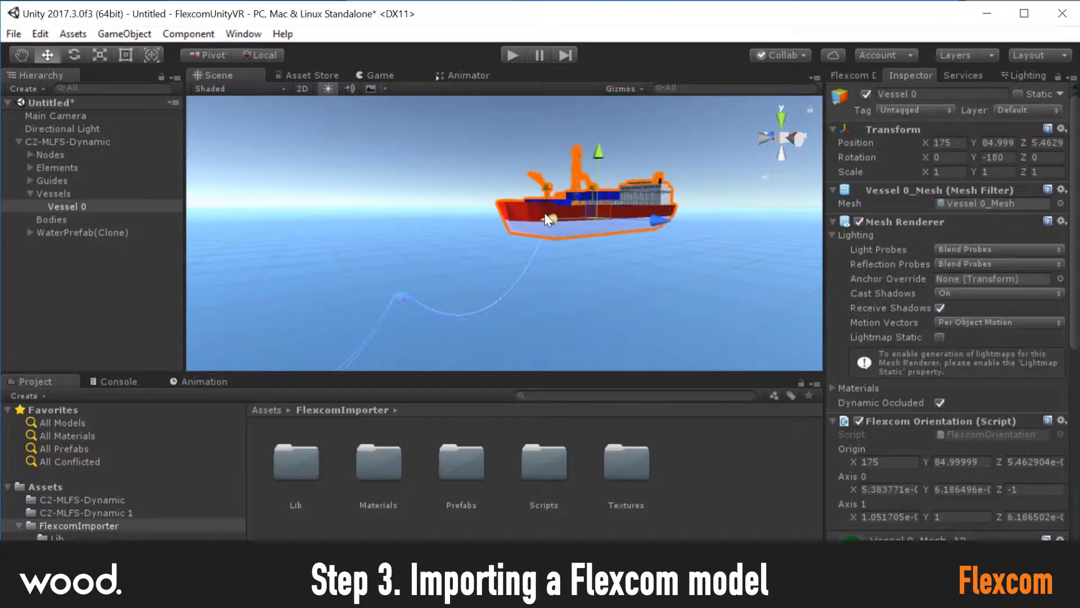
key("f")
right_click_drag(449, 275, 974, 242, "alt")
left_click_drag(388, 284, 759, 253, "alt")
left_click_drag(314, 356, 606, 289, "alt")
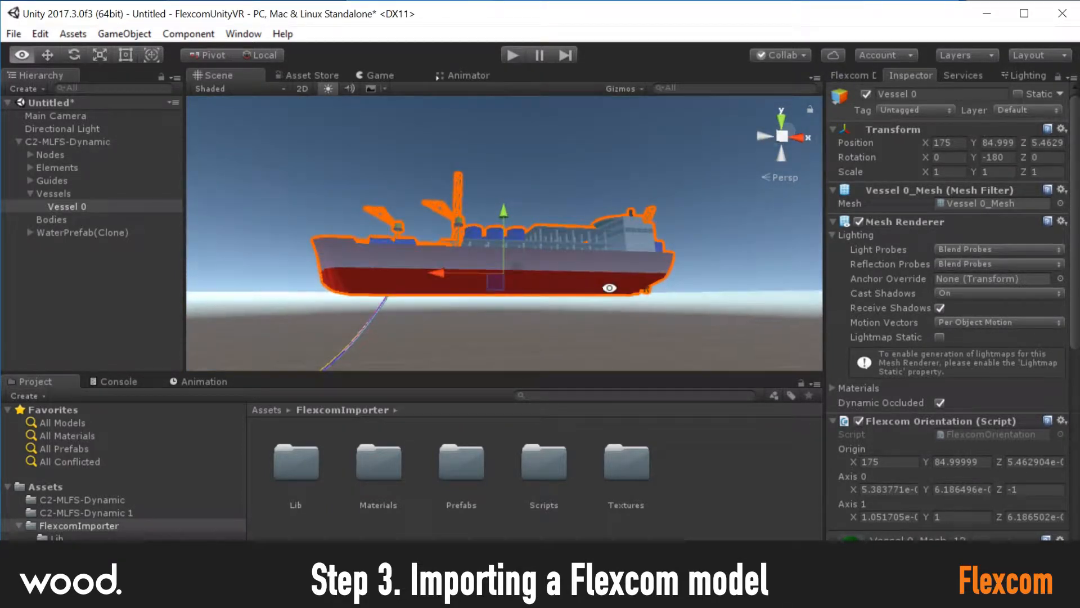
left_click_drag(282, 338, 171, 369, "alt")
Step: Select Guide 14 on the submerged buoy and inspect the buoy, guides and attached risers up close
left_click(262, 332)
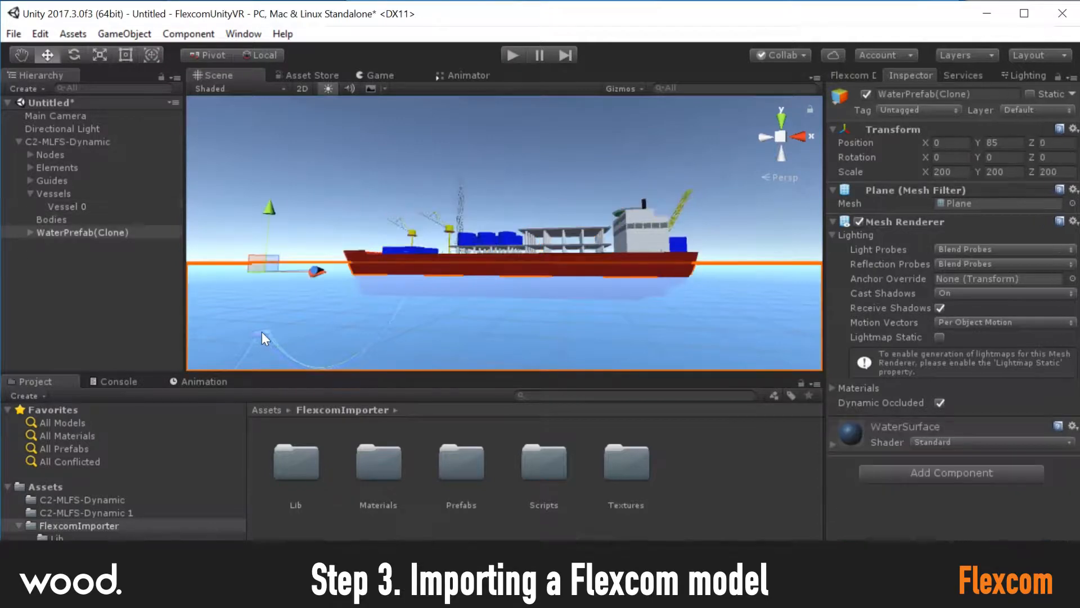
left_click(262, 332)
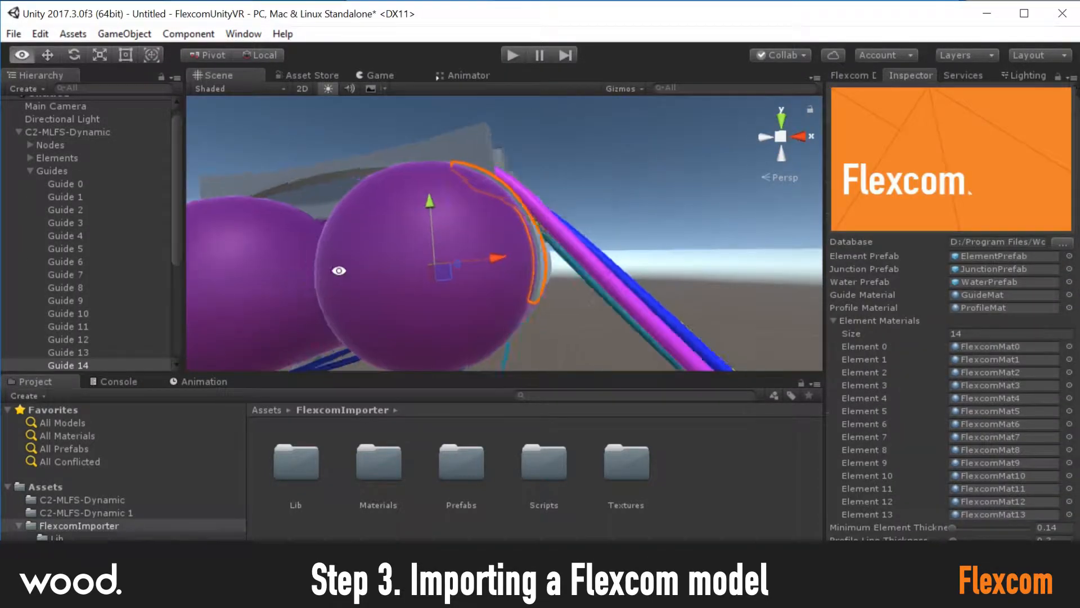
left_click_drag(405, 273, 642, 268, "alt")
right_click_drag(642, 268, 340, 315, "alt")
left_click_drag(341, 315, 368, 291, "alt")
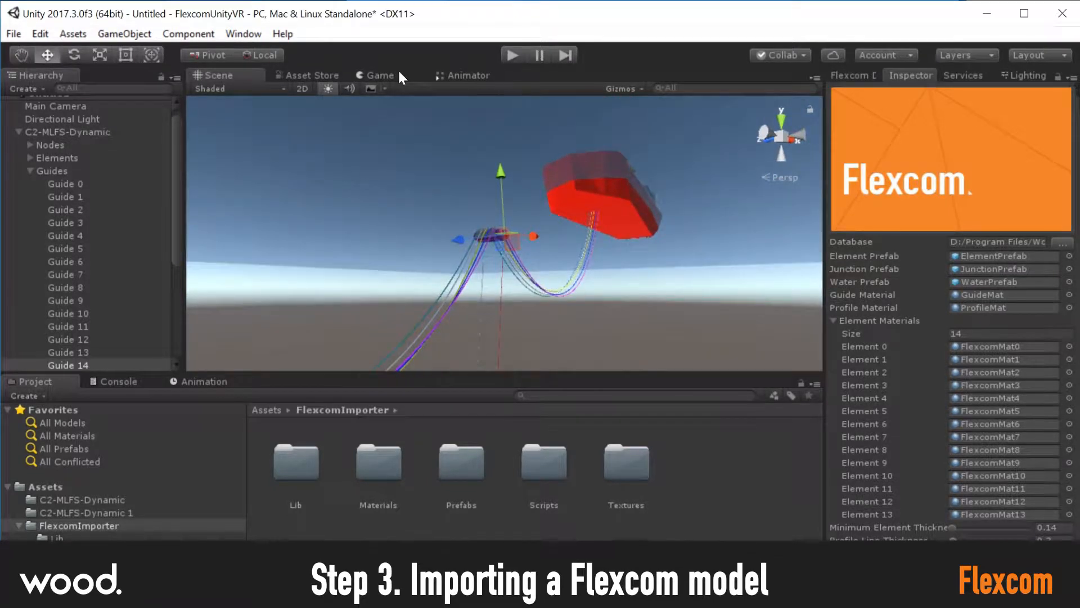
Step: Check the main camera's game view, run the scene in play mode and return to the scene view
left_click(371, 75)
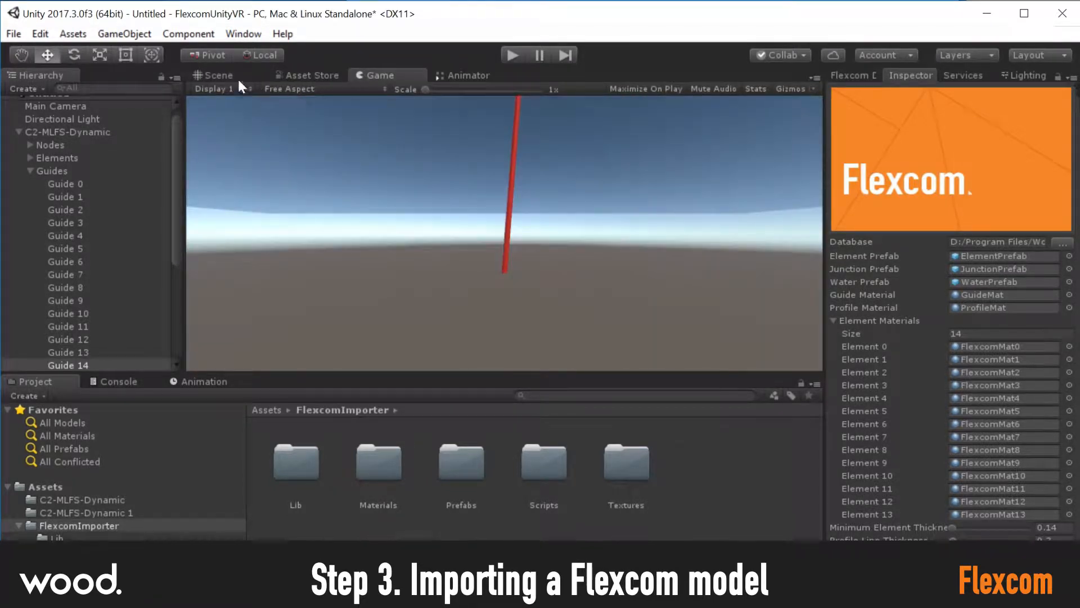
left_click(217, 75)
left_click(509, 55)
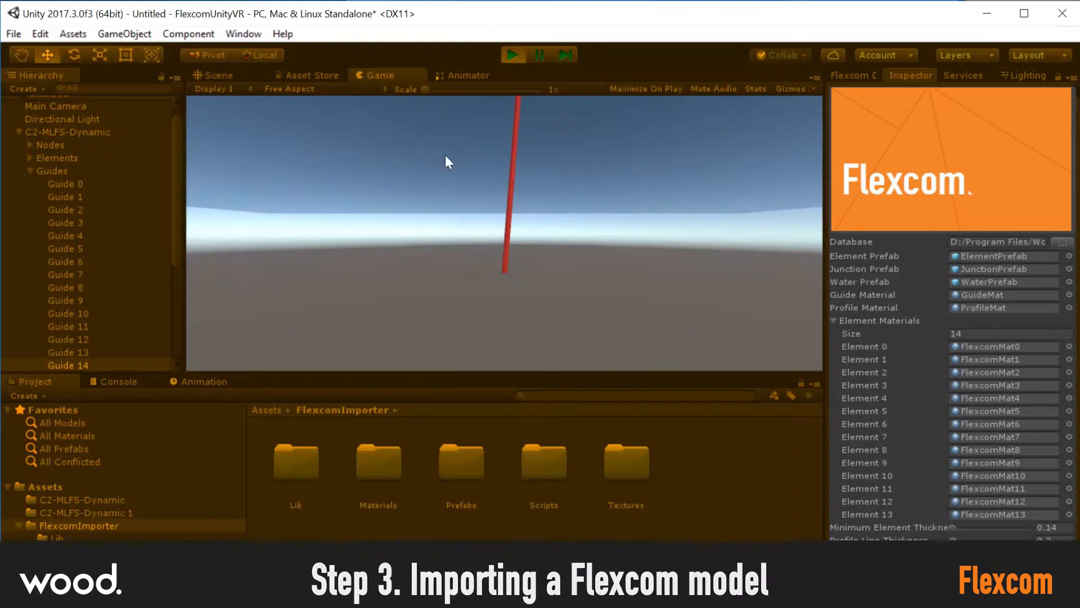
left_click(219, 77)
Step: Examine the running animation of the purple buoys and coloured risers from several angles and distances
left_click_drag(621, 281, 532, 333, "alt")
right_click_drag(531, 333, 565, 335, "alt")
right_click_drag(737, 293, 805, 282, "alt")
left_click_drag(631, 250, 715, 228, "alt")
right_click_drag(715, 228, 772, 220, "alt")
left_click_drag(619, 265, 488, 270, "alt")
right_click_drag(488, 271, 801, 241, "alt")
left_click_drag(603, 251, 150, 264, "alt")
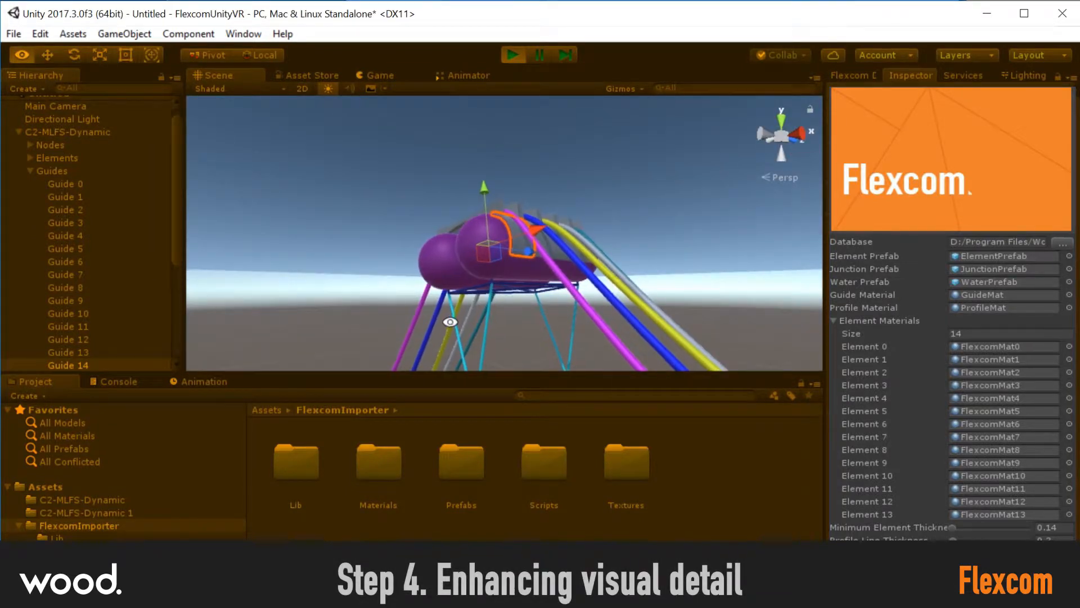
Step: Inspect the submerged buoys, the red vessel hull and the risers hanging between them while the animation plays
left_click_drag(448, 321, 712, 412, "alt")
left_click_drag(433, 244, 623, 209, "alt")
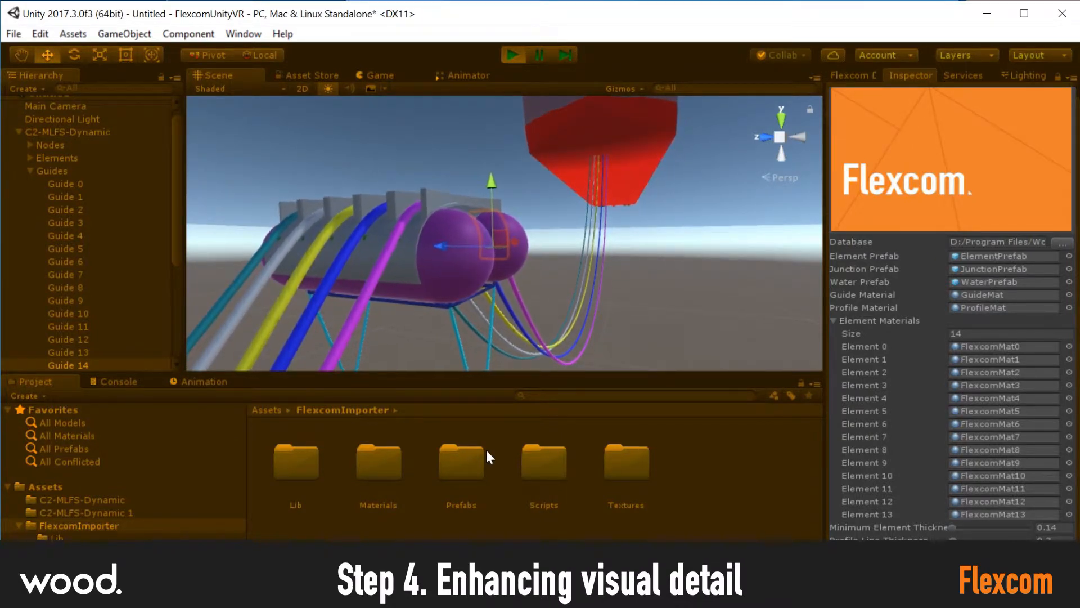
left_click_drag(403, 294, 765, 279, "alt")
scroll(273, 251, "down", 15)
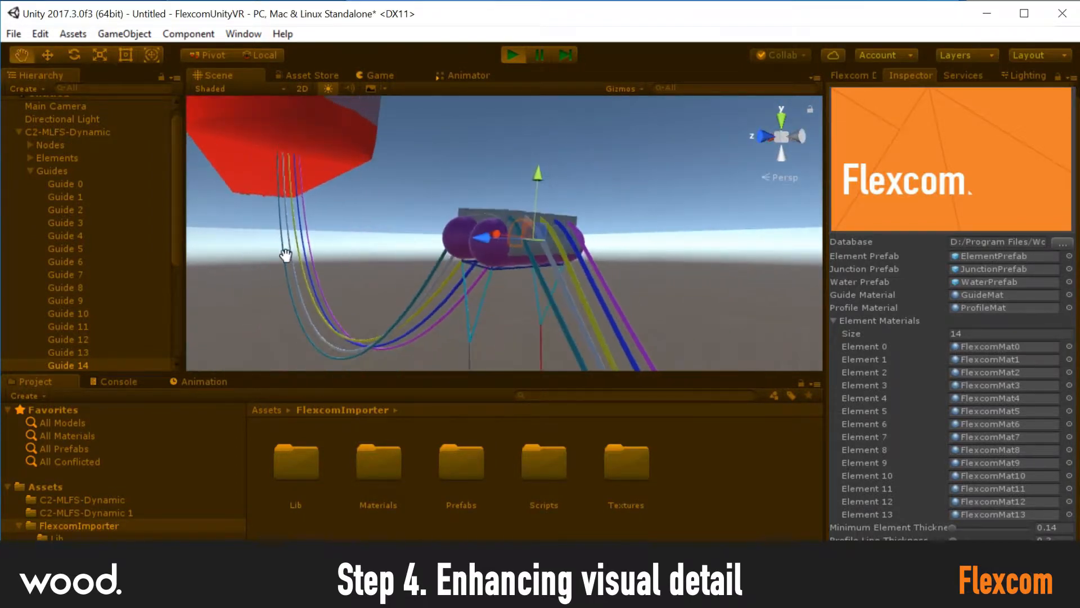
left_click_drag(479, 286, 499, 315, "alt")
right_click_drag(503, 307, 490, 325, "alt")
left_click_drag(514, 328, 535, 407, "alt")
right_click_drag(437, 298, 541, 256, "alt")
left_click_drag(591, 273, 613, 193, "alt")
right_click_drag(423, 196, 347, 247, "alt")
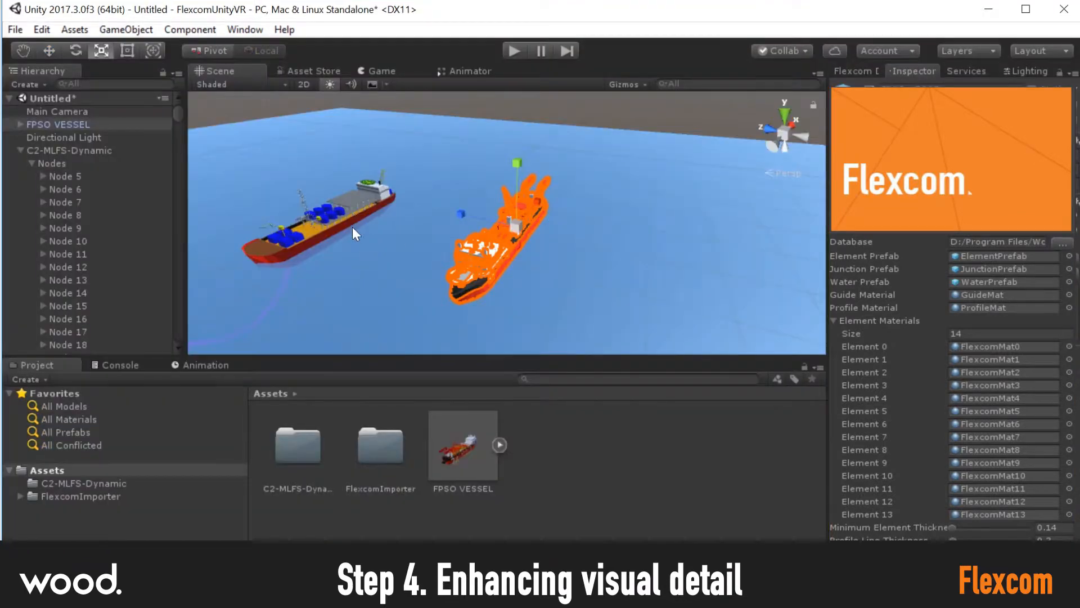
Step: Try to match the placement of FPSO VESSEL to Vessel 0 and undo the change
left_click(278, 220)
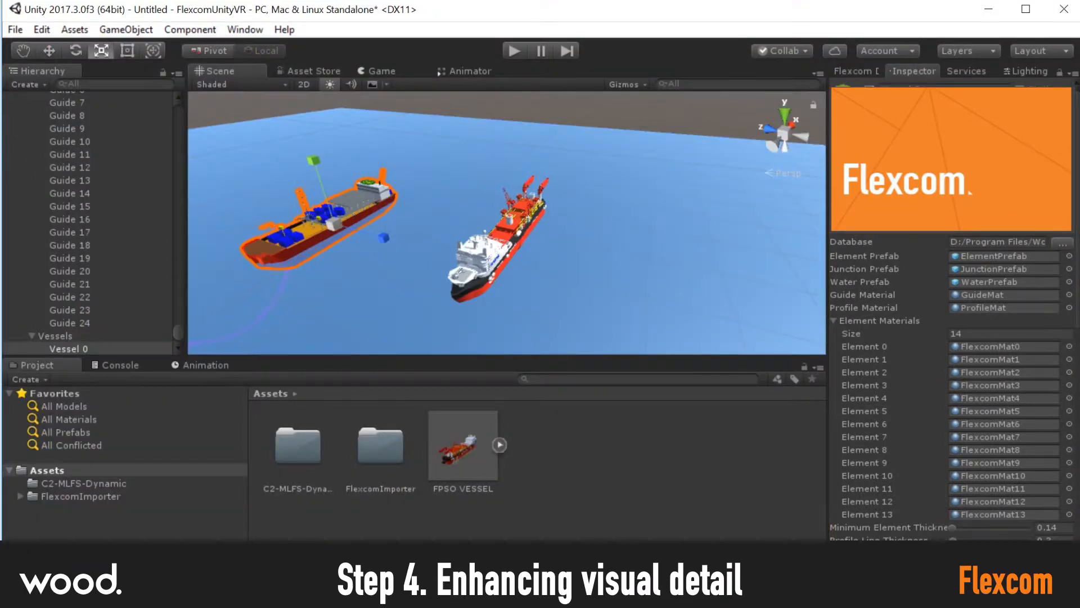
left_click_drag(179, 338, 179, 104)
left_click(36, 124)
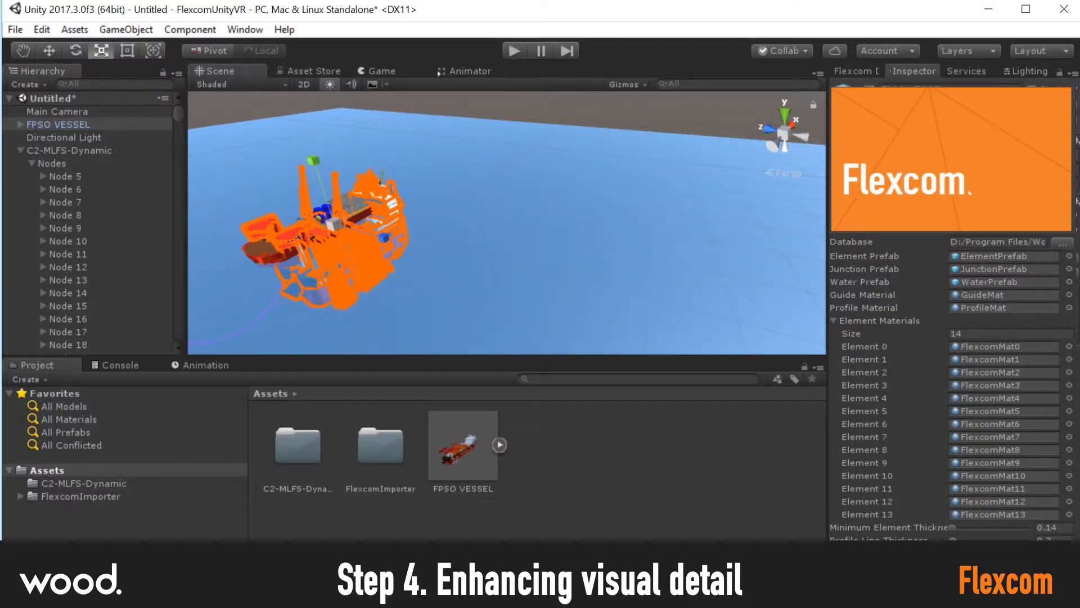
key("ctrl+z")
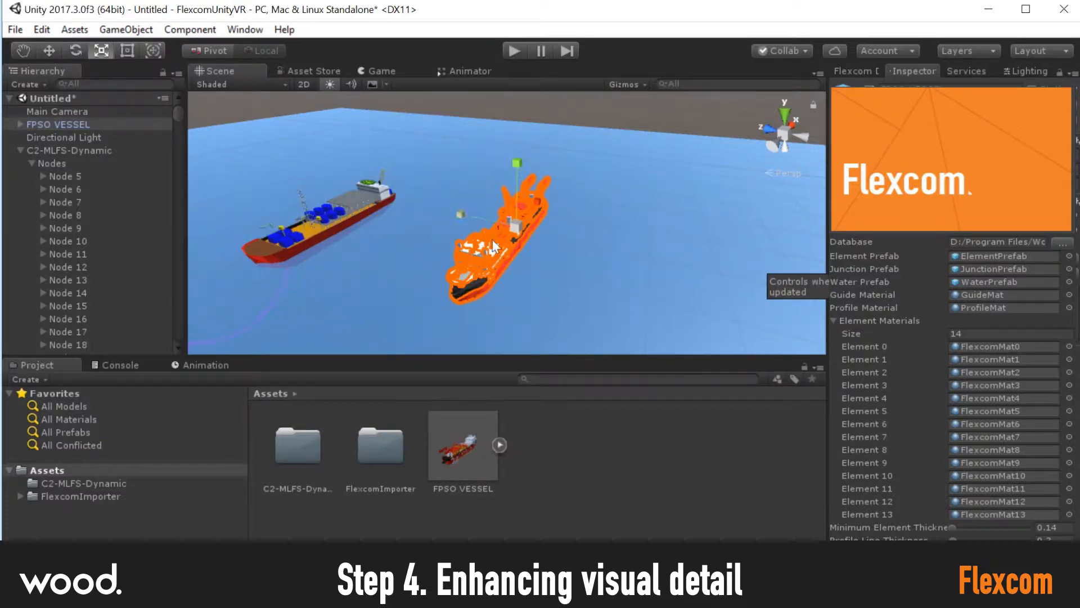
Step: Move FPSO VESSEL across the water towards the original Vessel 0 ship, checking the alignment from different angles
left_click_drag(668, 351, 749, 302, "alt")
left_click_drag(454, 222, 153, 241)
middle_click_drag(456, 224, 543, 210)
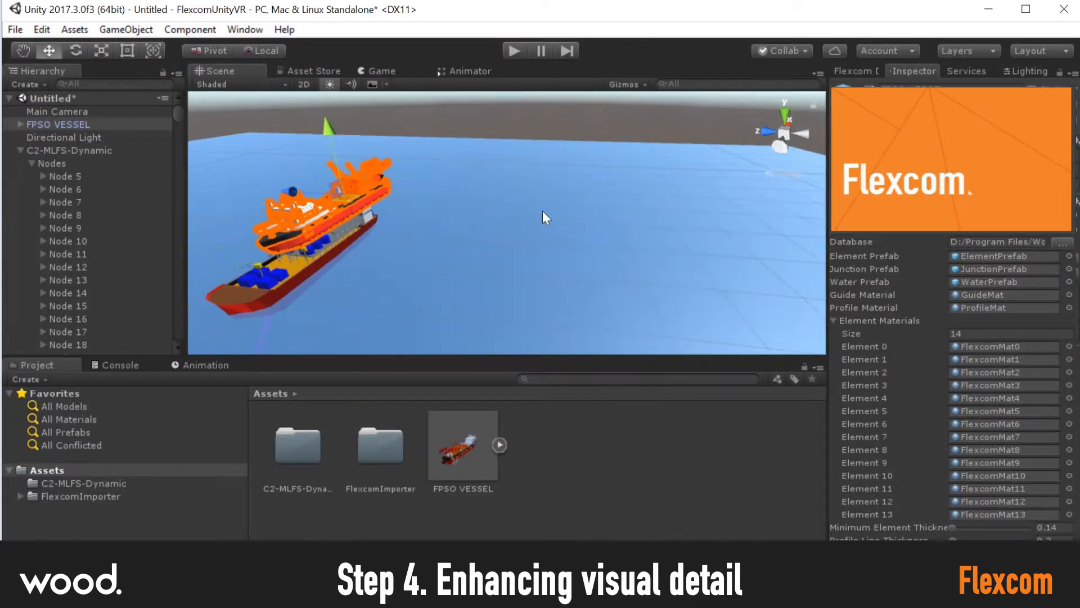
middle_click_drag(376, 235, 551, 268)
mouse_move(479, 228)
left_mouse_down()
mouse_move(320, 226)
mouse_move(339, 231)
left_mouse_up()
left_click_drag(394, 263, 444, 257, "alt")
middle_click_drag(444, 256, 387, 233)
left_click_drag(387, 233, 336, 245)
Step: Rescale FPSO VESSEL to about the size of Vessel 0 and move it onto that ship's position
left_click(101, 50)
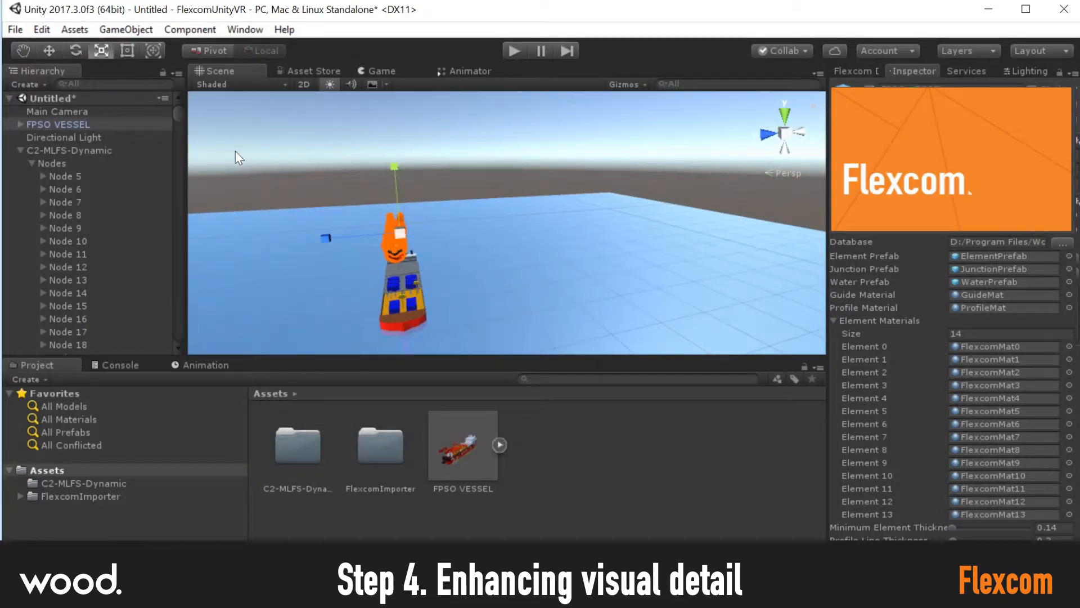
left_click_drag(399, 231, 420, 258)
key("w")
left_click_drag(526, 223, 604, 215)
left_click_drag(540, 166, 352, 278)
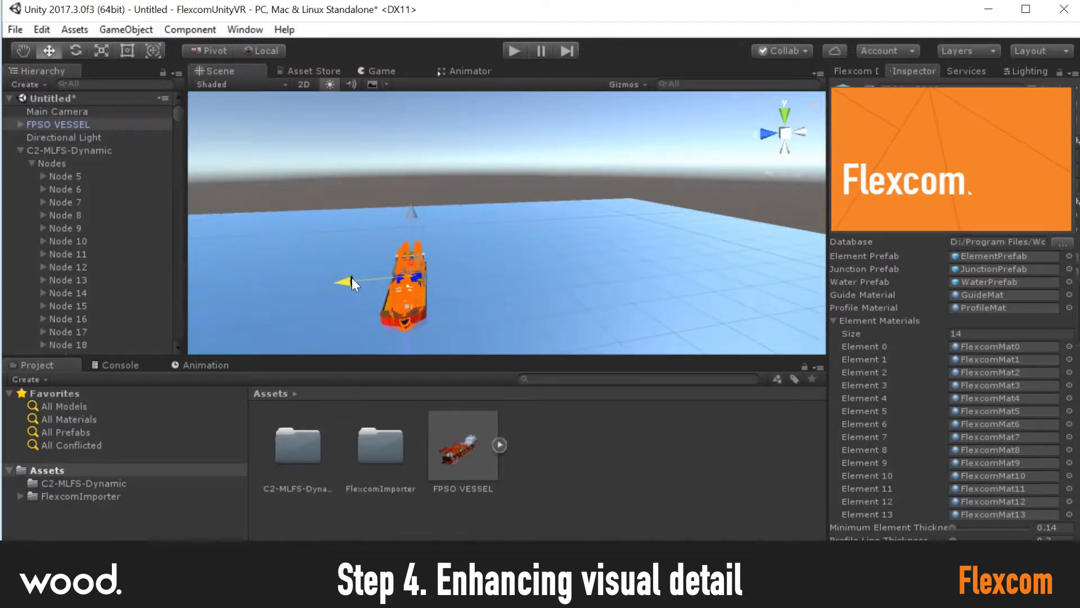
Step: Collapse the Nodes, Elements and Guides groups and make FPSO VESSEL a child of the Vessels group
left_click(31, 164)
left_click(32, 175)
left_click(31, 176)
left_click(32, 189)
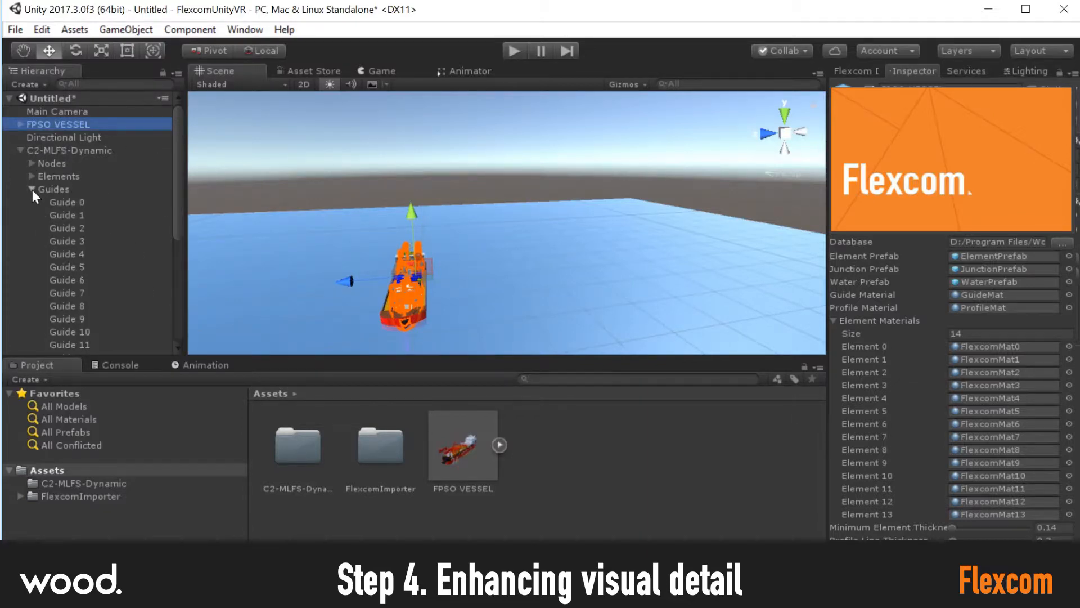
left_click(33, 189)
left_click_drag(54, 123, 75, 221)
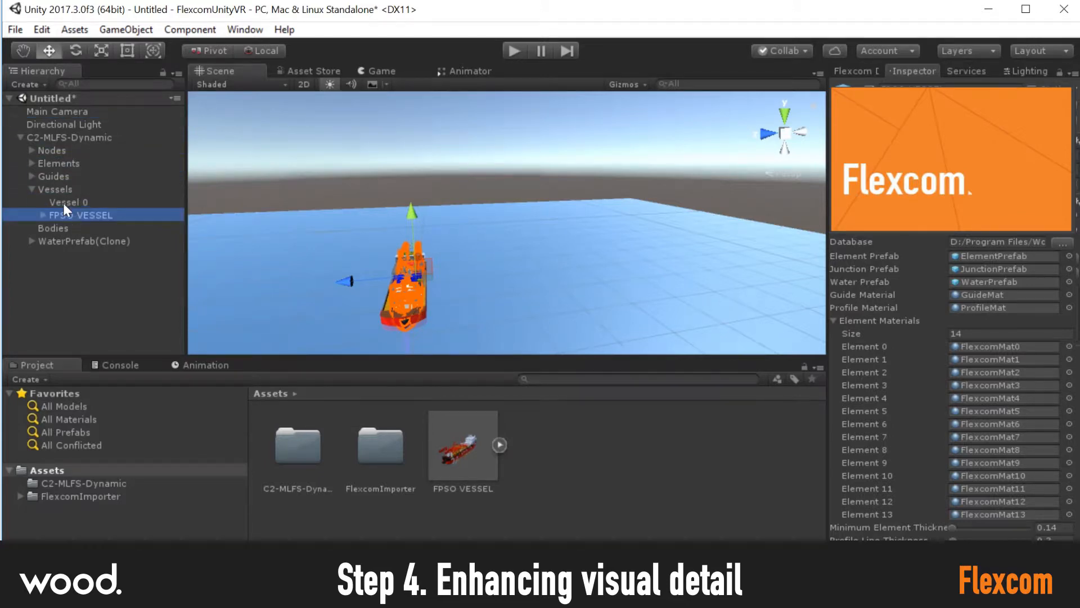
Step: Deactivate Vessel 0 and inspect FPSO VESSEL in its place from several angles
left_click(63, 202)
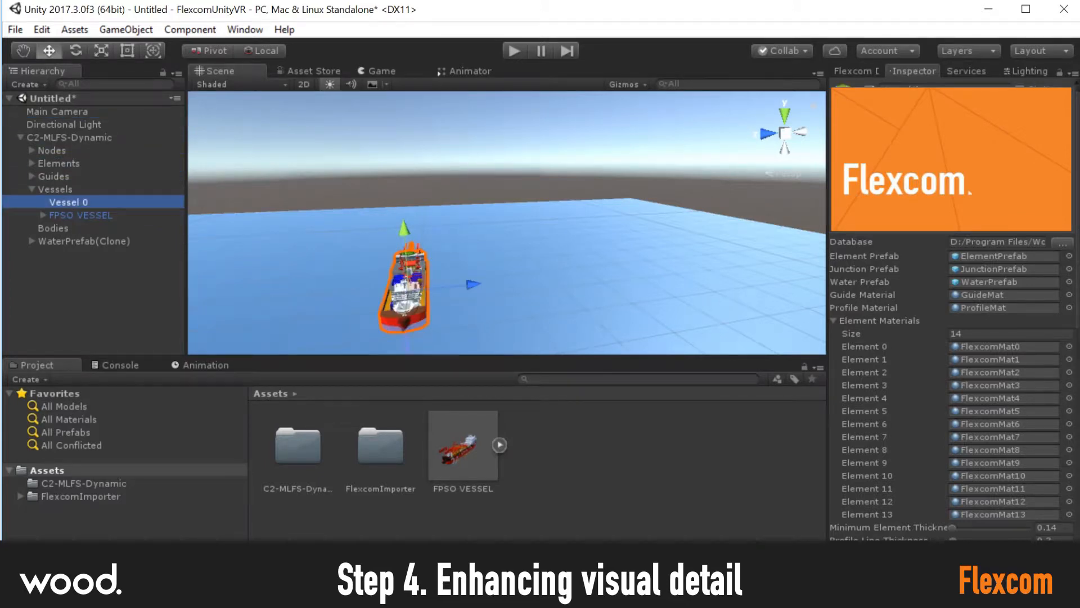
left_click(870, 90)
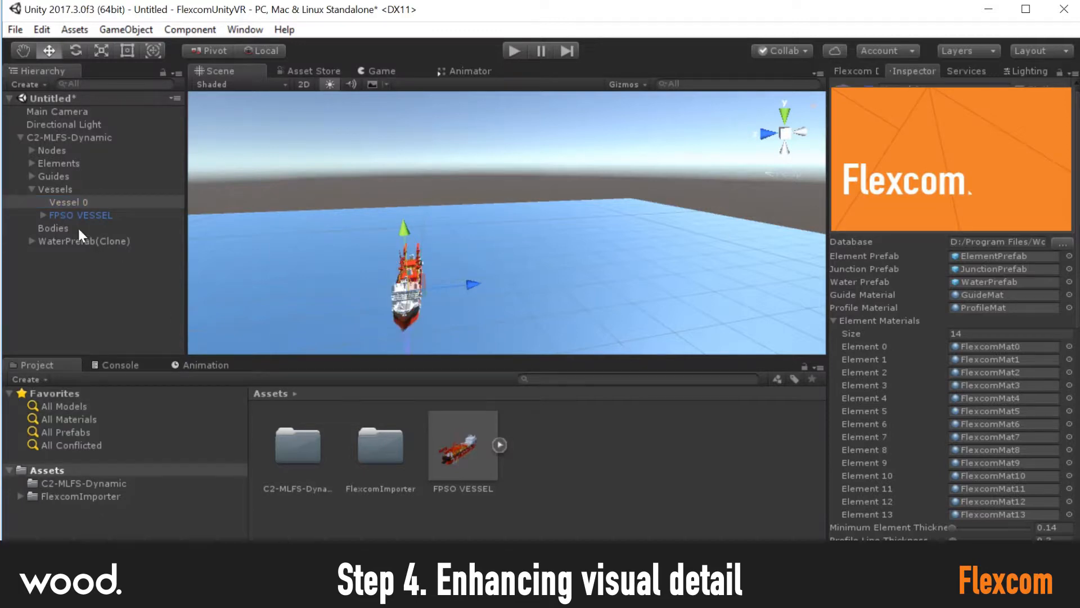
left_click(63, 215)
left_click_drag(516, 291, 432, 278, "alt")
middle_click_drag(432, 278, 509, 131)
left_click_drag(509, 205, 562, 248, "alt")
middle_click_drag(562, 248, 516, 295)
left_click(477, 293)
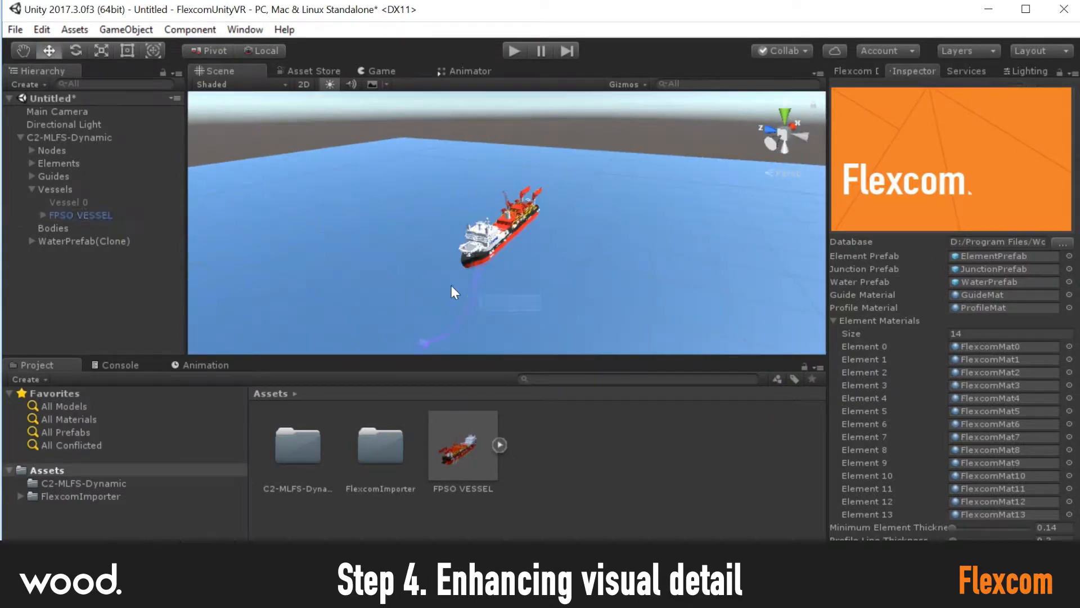
left_click_drag(560, 333, 399, 271, "alt")
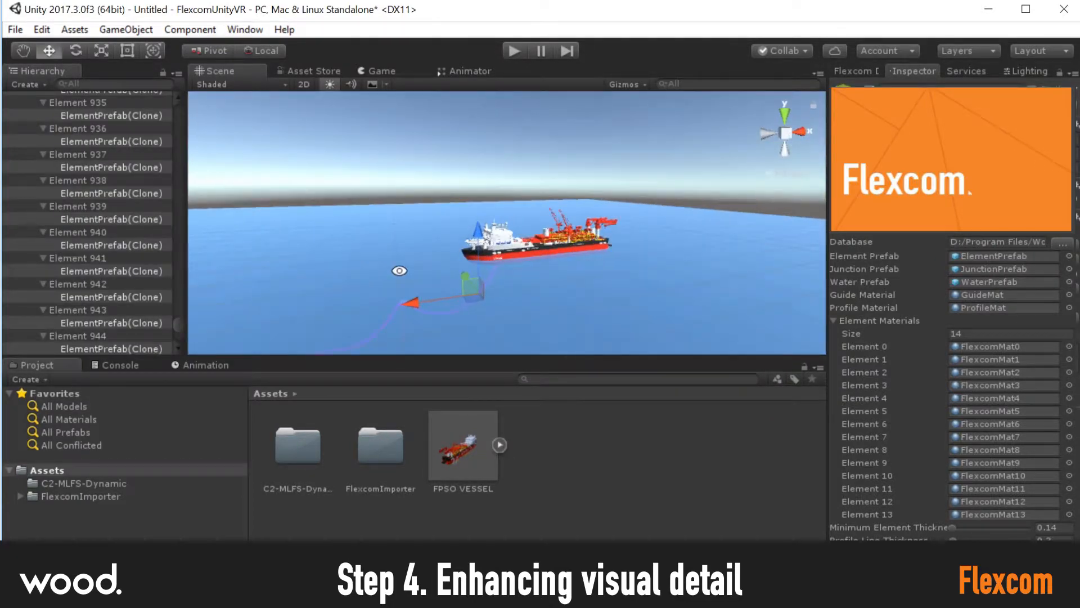
Step: Collapse the whole C2-MLFS-Dynamic hierarchy and select the model
left_click_drag(178, 327, 201, 101)
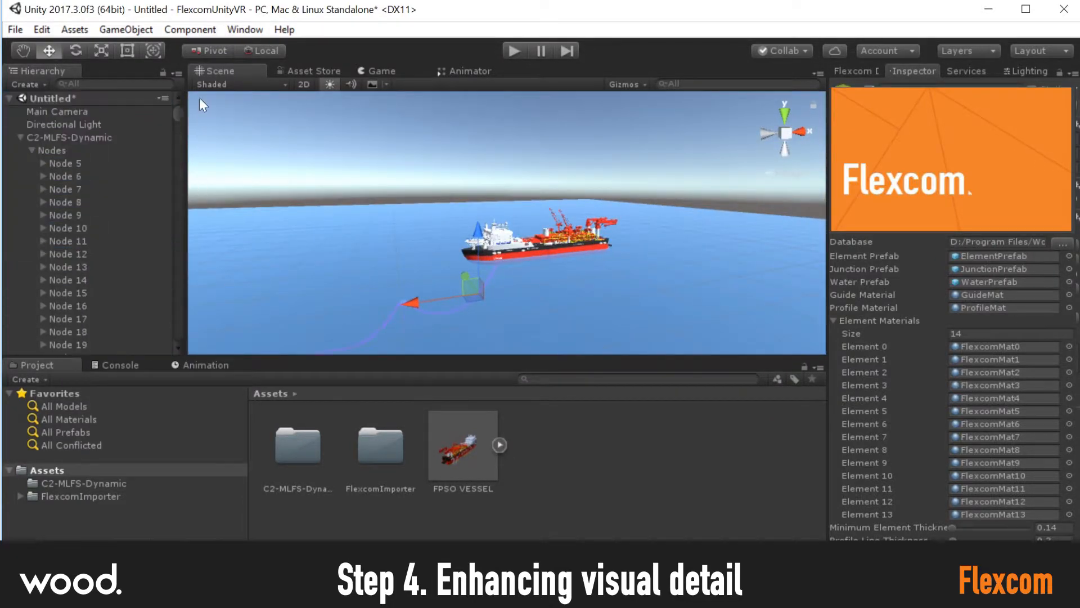
left_click(20, 138)
left_click(69, 140)
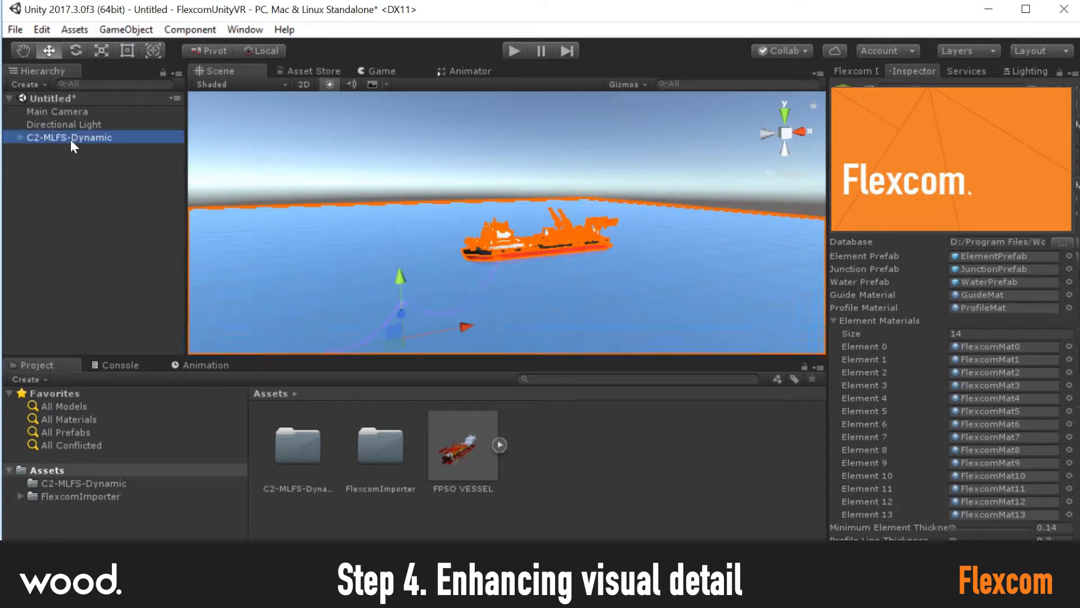
left_click(19, 137)
left_click(21, 137)
Step: Import the BouyancyArch FBX file as a new asset and place the model in the scene
right_click(556, 438)
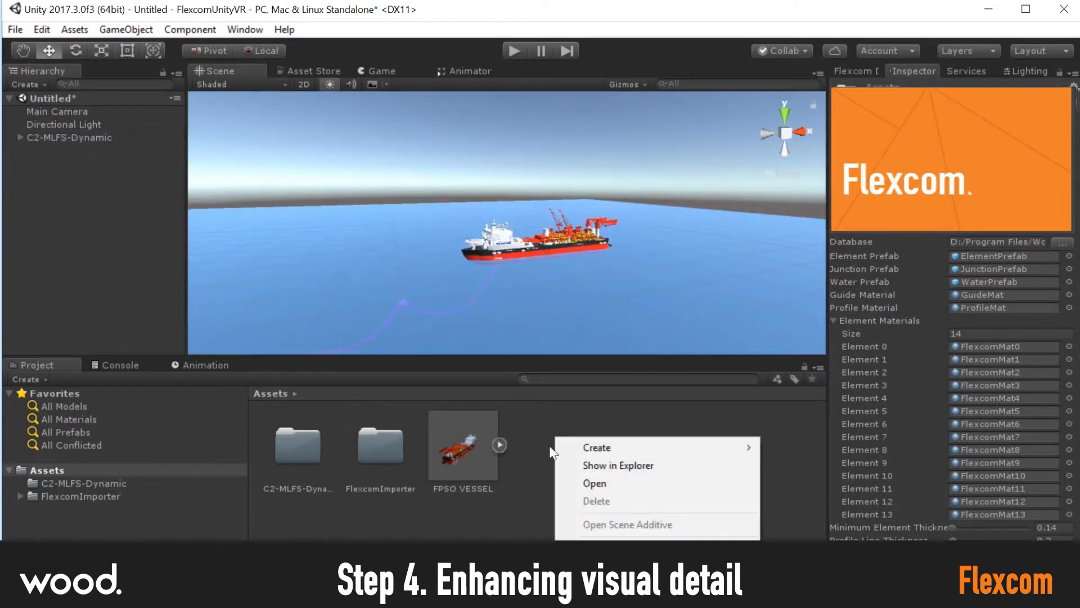
left_click(617, 548)
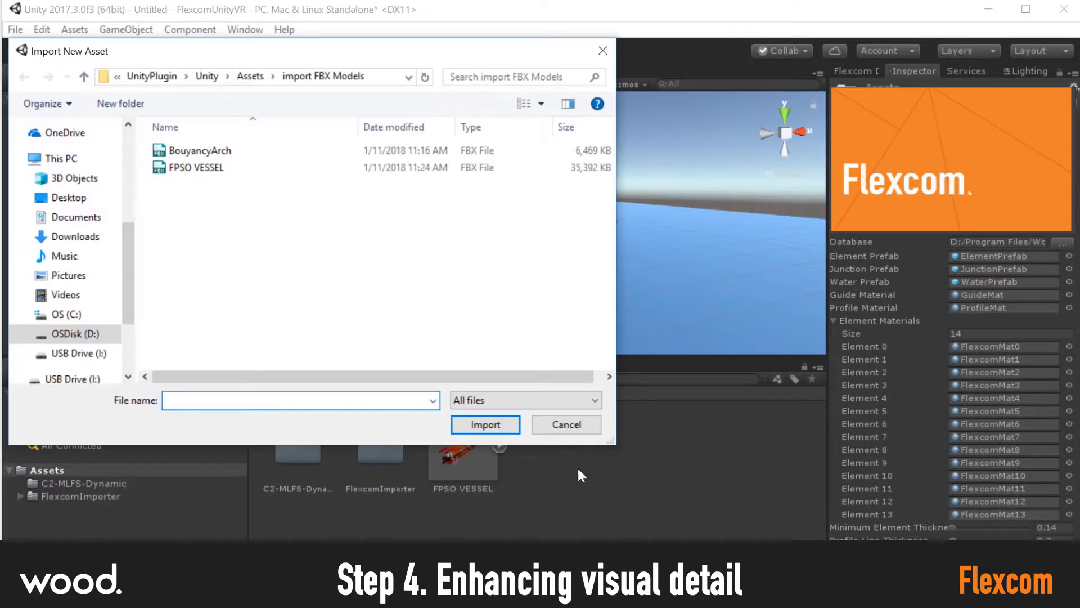
left_click(204, 151)
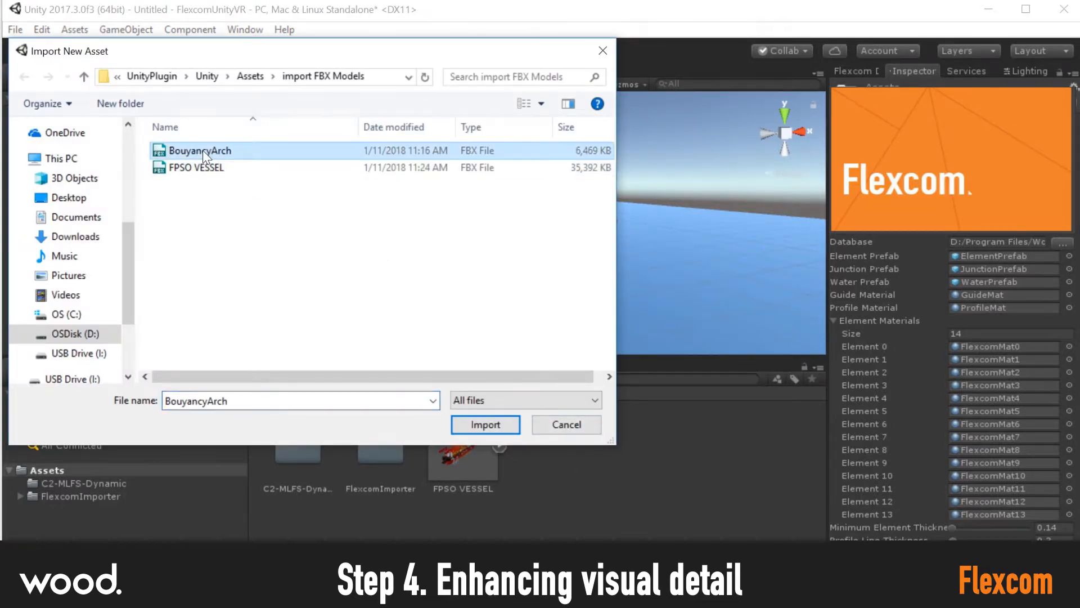
double_click(204, 152)
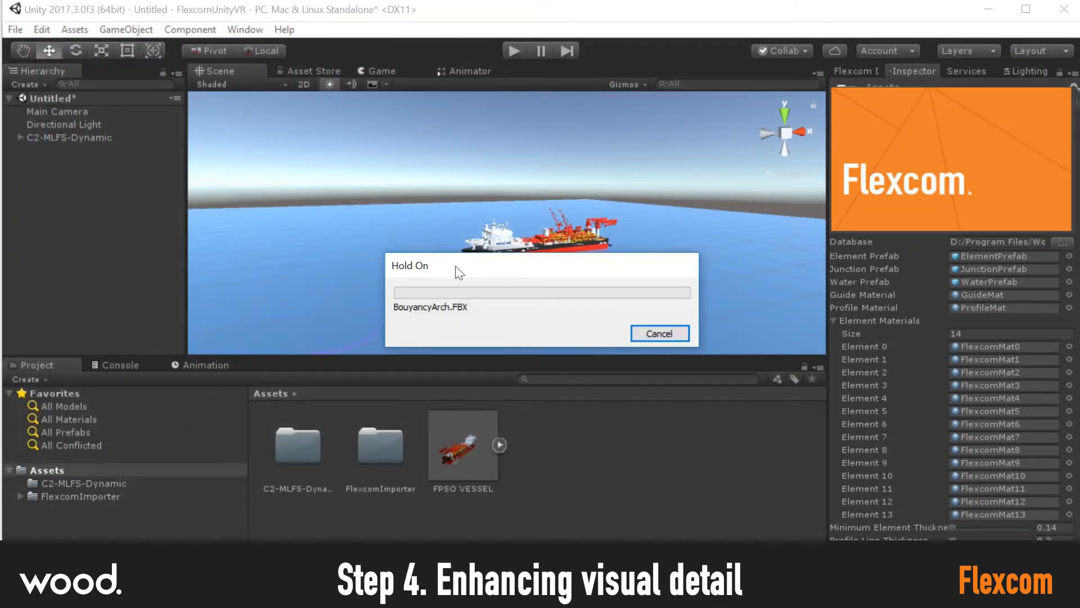
left_click_drag(458, 446, 519, 312)
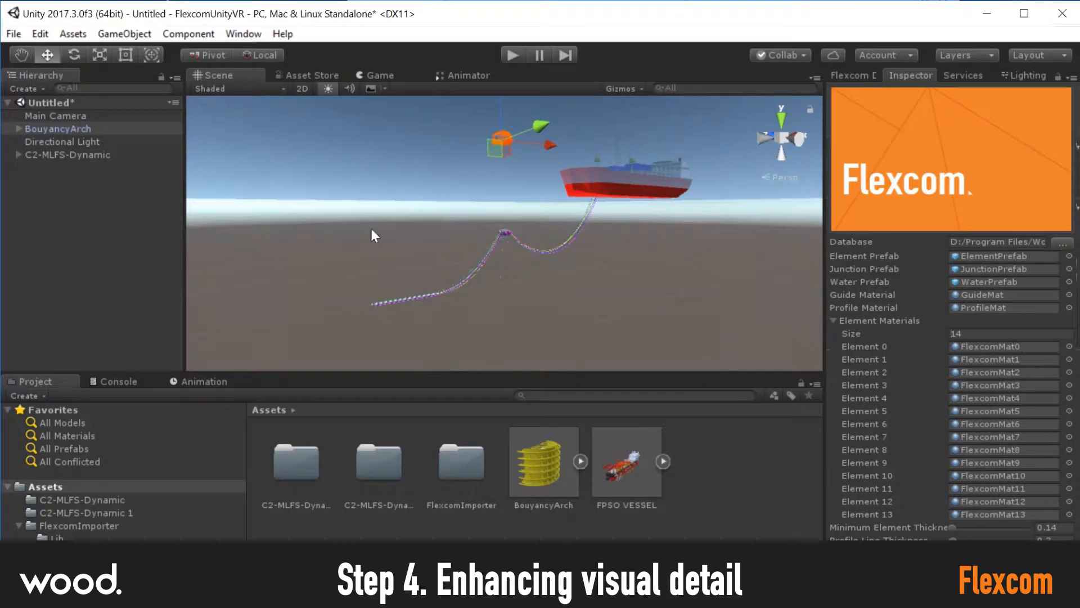
Step: Select BouyancyArch in the hierarchy and check its child objects
left_click(58, 129)
left_click(17, 129)
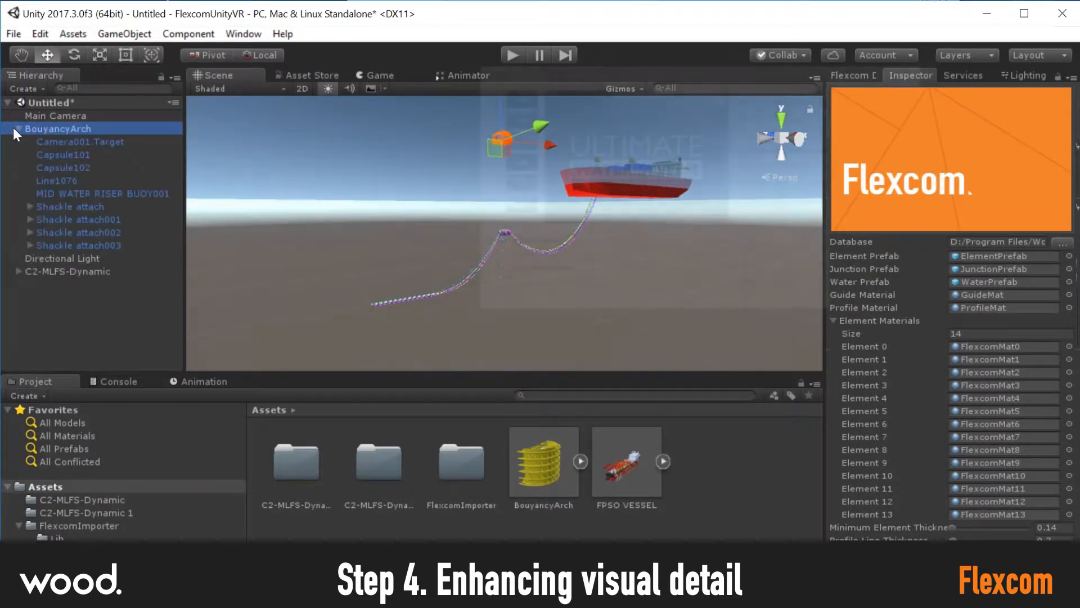
left_click(17, 129)
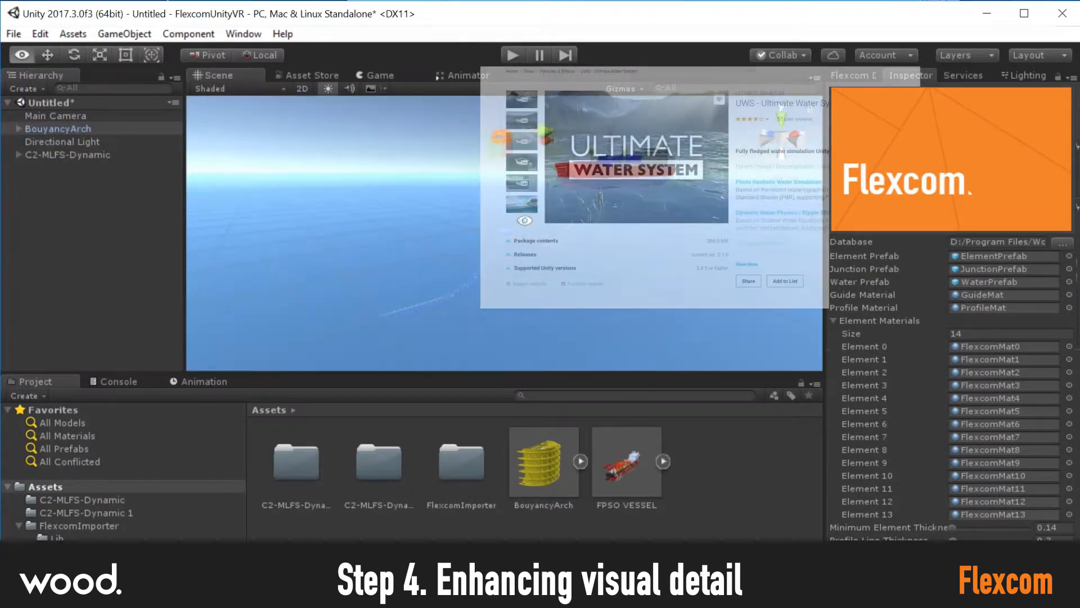
Step: Frame BouyancyArch and examine the scene and water surface around it from several angles and distances
key("f")
right_click_drag(398, 248, 281, 255, "alt")
right_click_drag(475, 272, 563, 275, "alt")
left_click_drag(394, 253, 607, 276, "alt")
left_click_drag(467, 271, 653, 287, "alt")
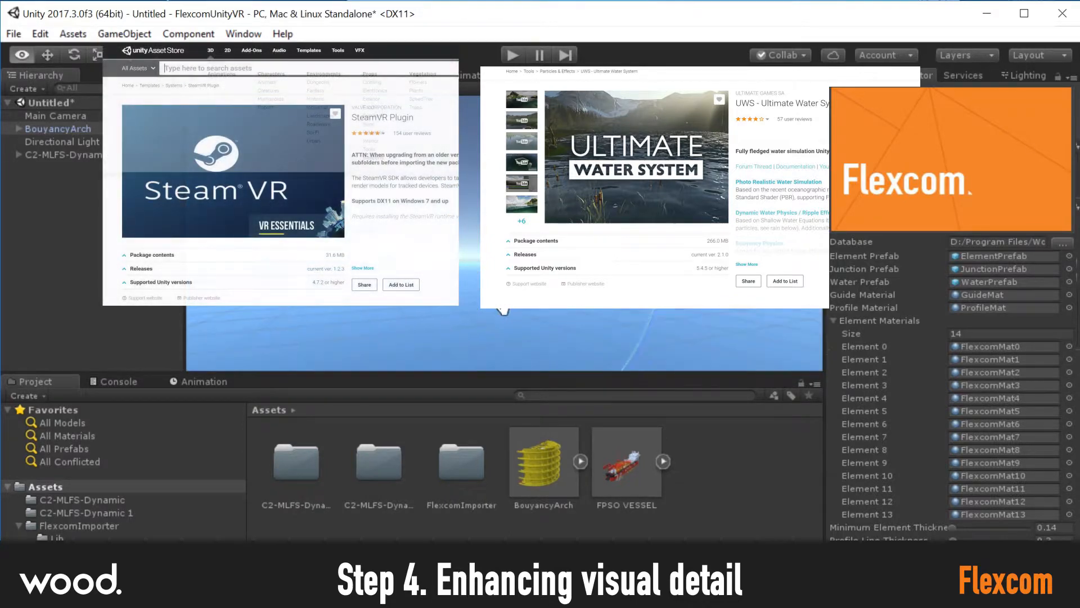